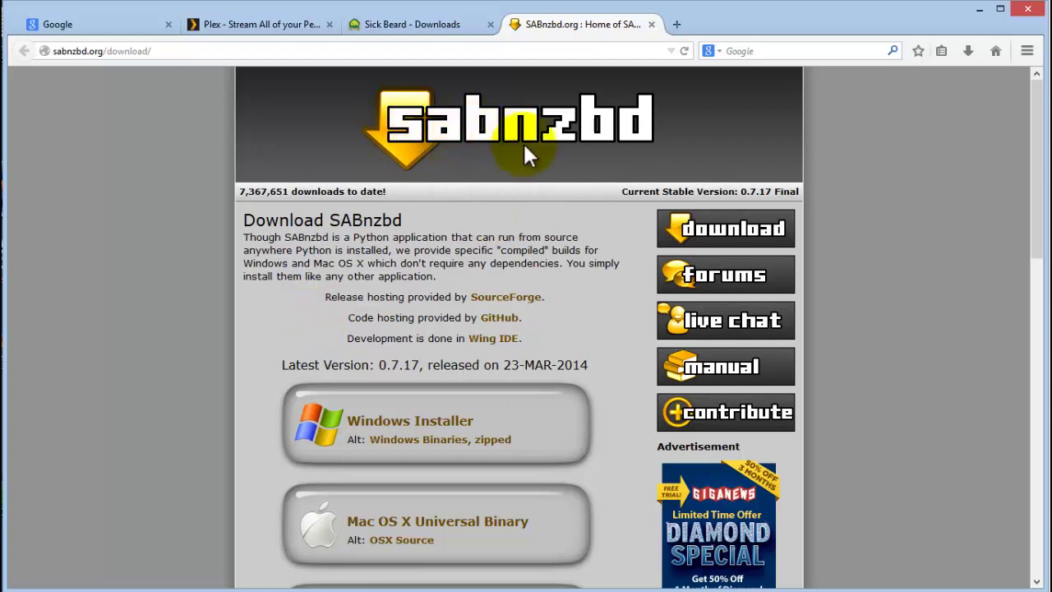
Check the SABnzbd and Sick Beard download pages against the URL list saved in Notepad.
{"action": "left_click", "coordinate": [103, 51]}
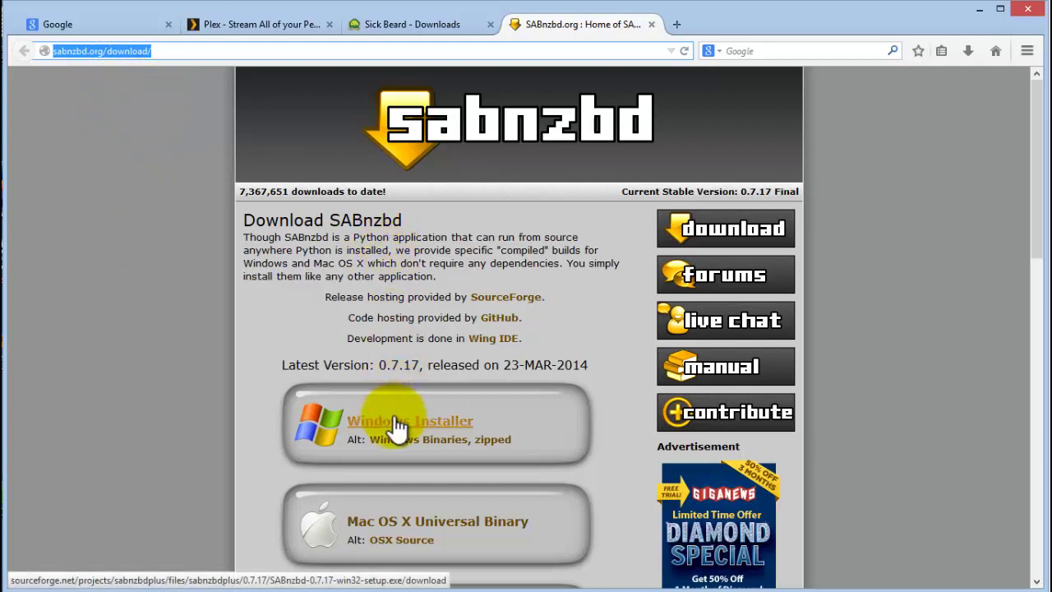
{"action": "left_click", "coordinate": [408, 25]}
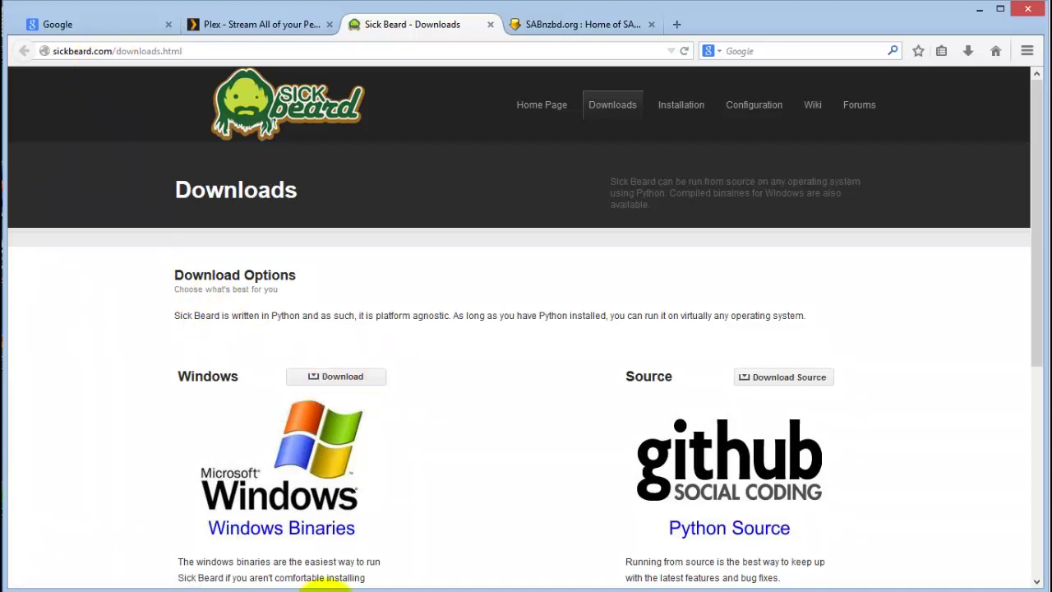
{"action": "key", "text": "alt+Tab"}
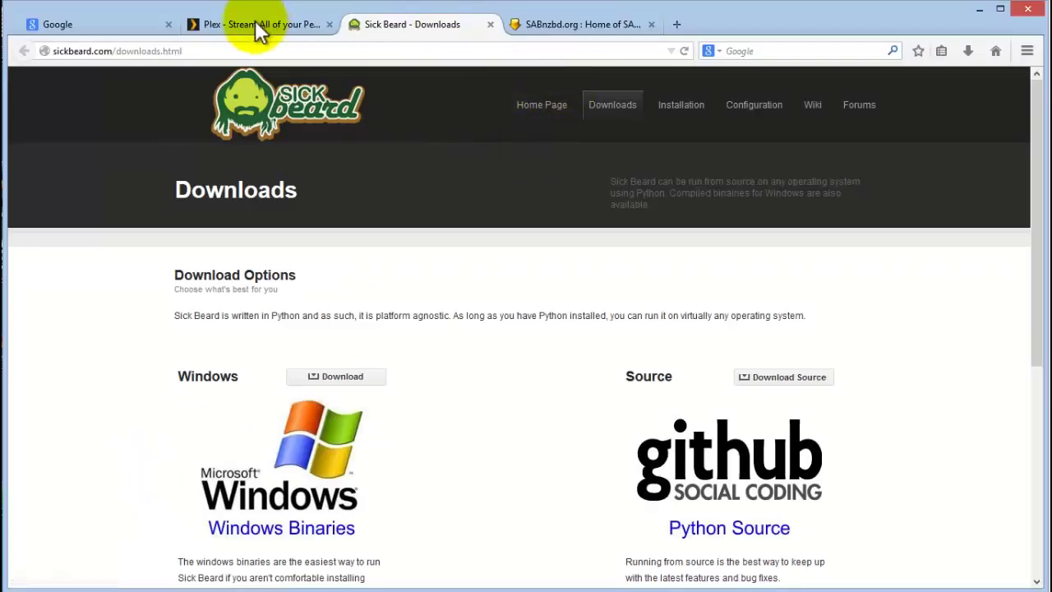
{"action": "left_click", "coordinate": [255, 23]}
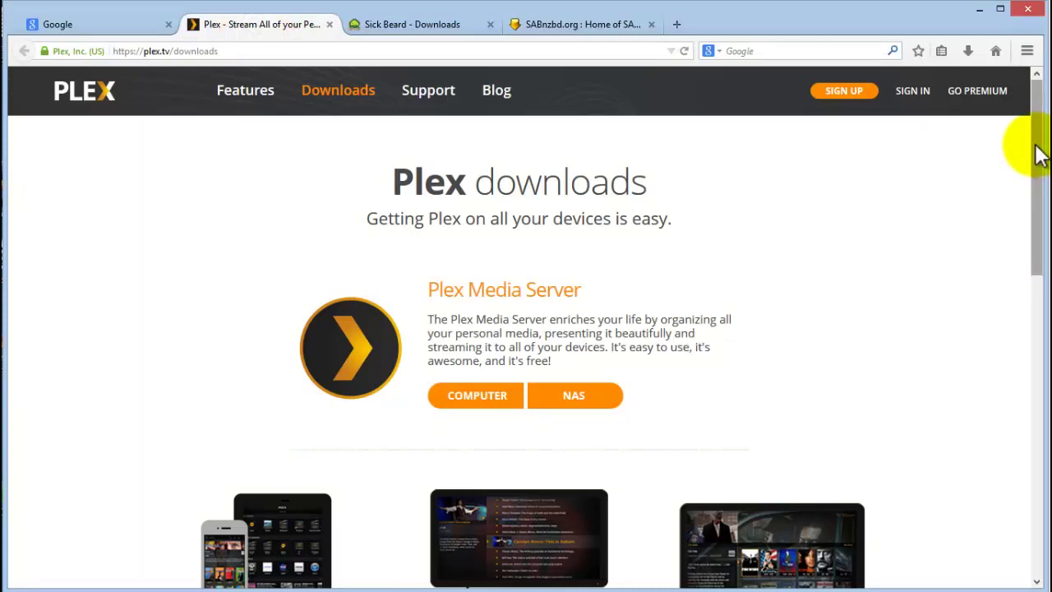
{"action": "scroll", "coordinate": [1032, 159], "scroll_direction": "down", "scroll_amount": 2}
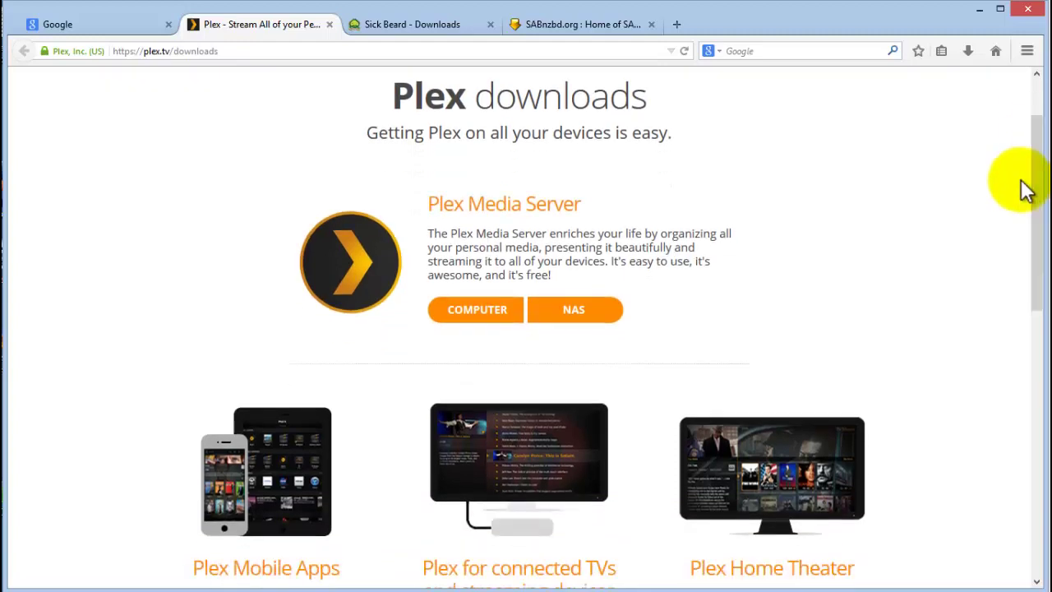
{"action": "left_click", "coordinate": [477, 310]}
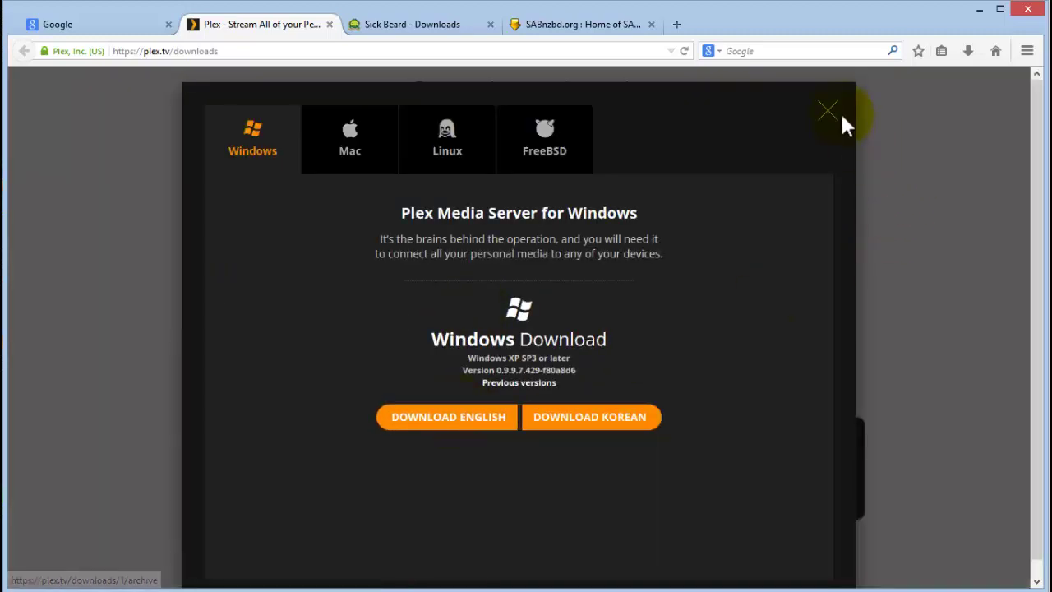
{"action": "left_click", "coordinate": [828, 113]}
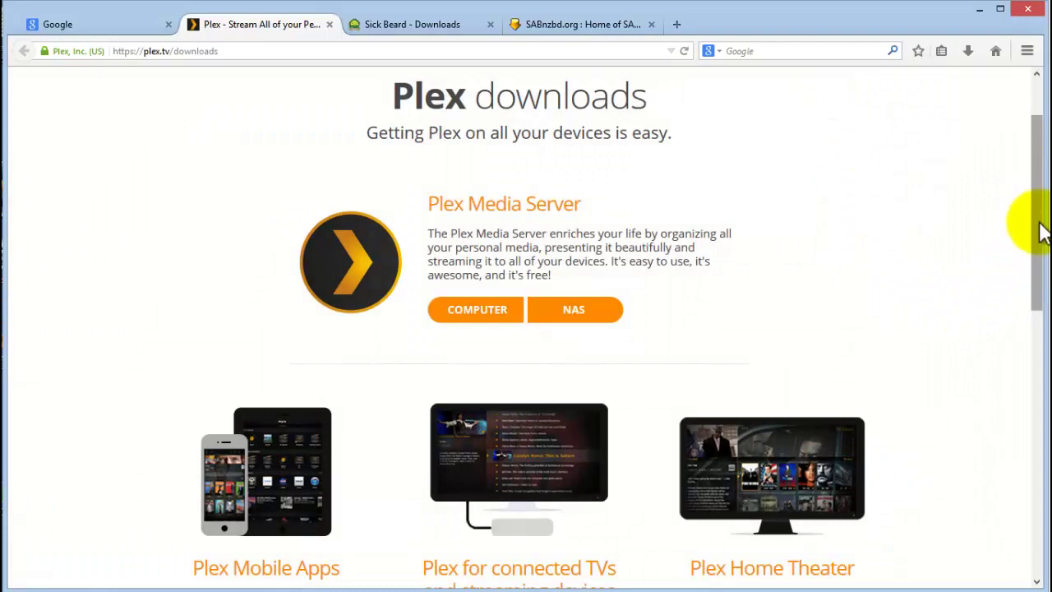
{"action": "scroll", "coordinate": [1025, 329], "scroll_direction": "down", "scroll_amount": 5}
{"action": "scroll", "coordinate": [1023, 354], "scroll_direction": "up", "scroll_amount": 2}
{"action": "left_click", "coordinate": [781, 420]}
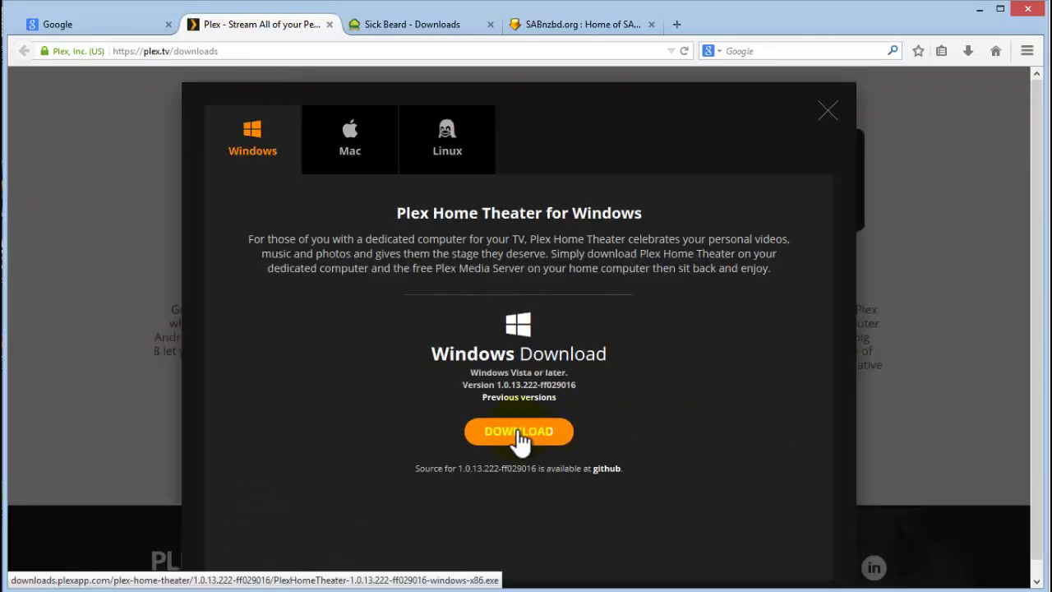
{"action": "left_click", "coordinate": [828, 110]}
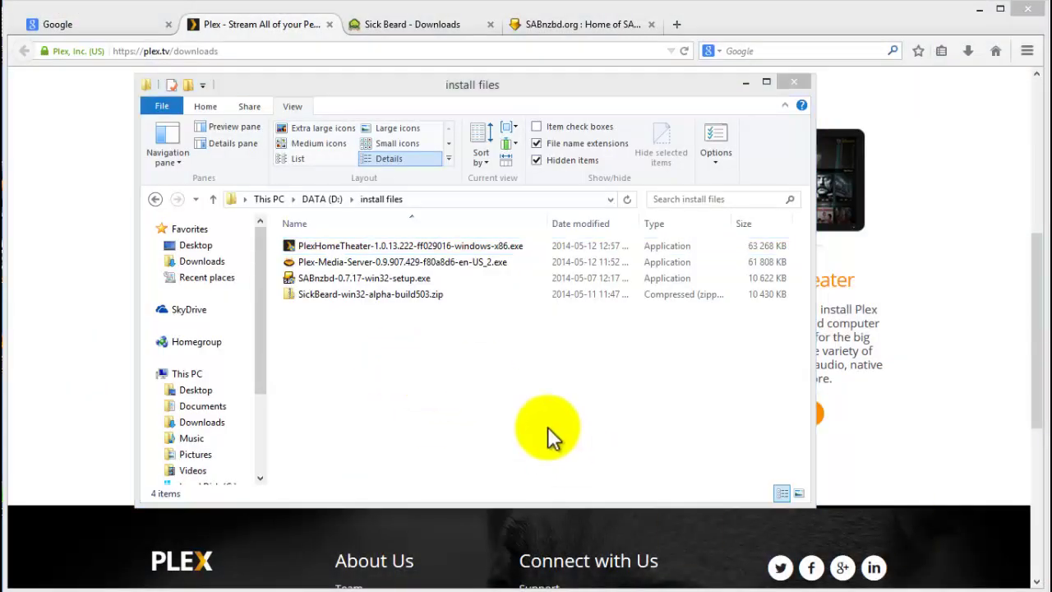
Install SABnzbd 0.7.17 in English with run-at-startup and NZB file association, skipping release notes.
{"action": "left_click_drag", "start_coordinate": [457, 86], "coordinate": [486, 61]}
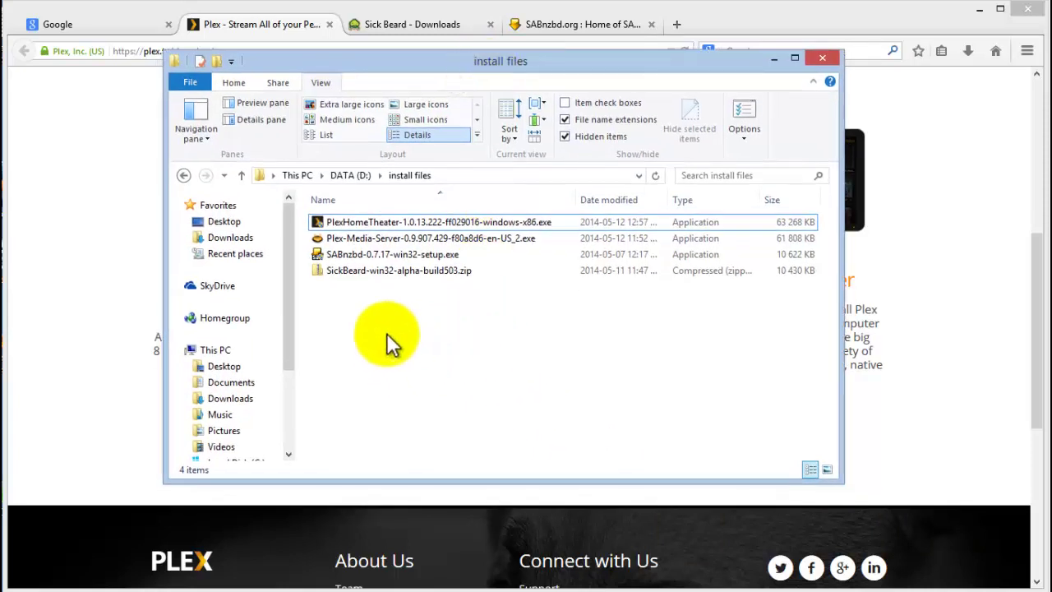
{"action": "double_click", "coordinate": [360, 253]}
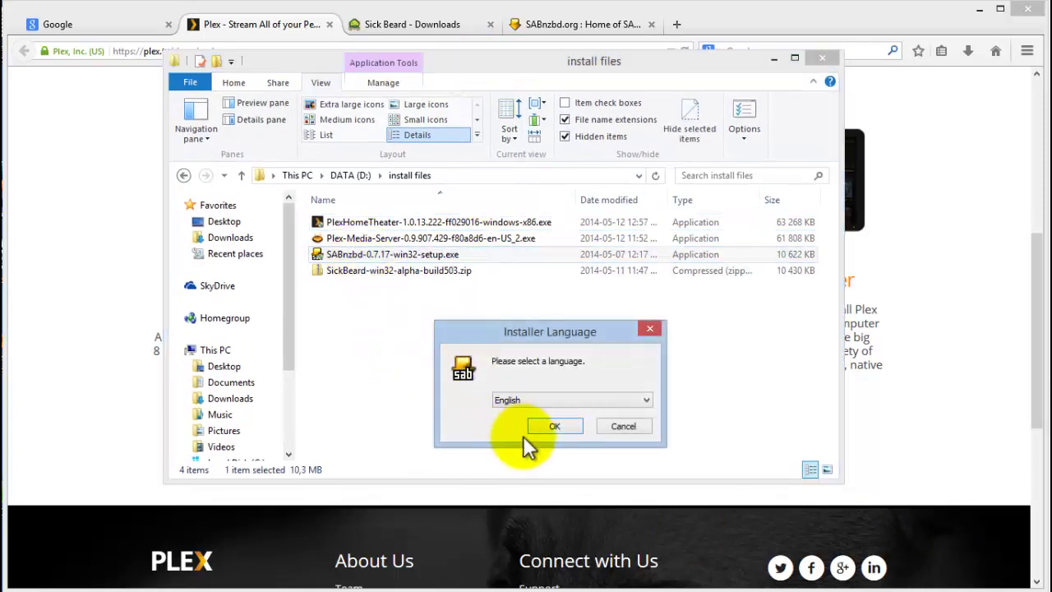
{"action": "left_click", "coordinate": [548, 434]}
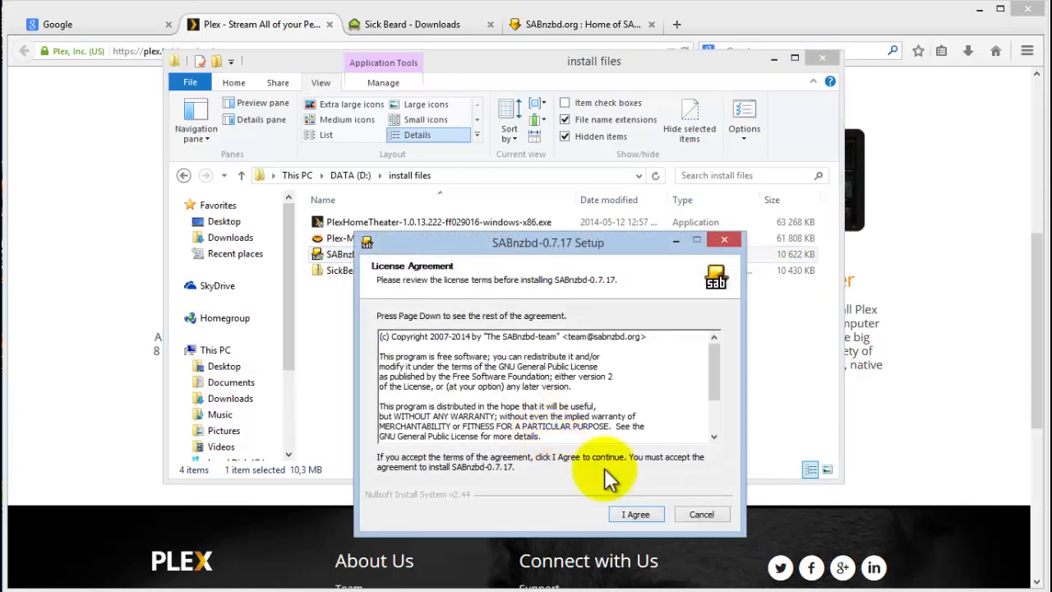
{"action": "left_click", "coordinate": [633, 512]}
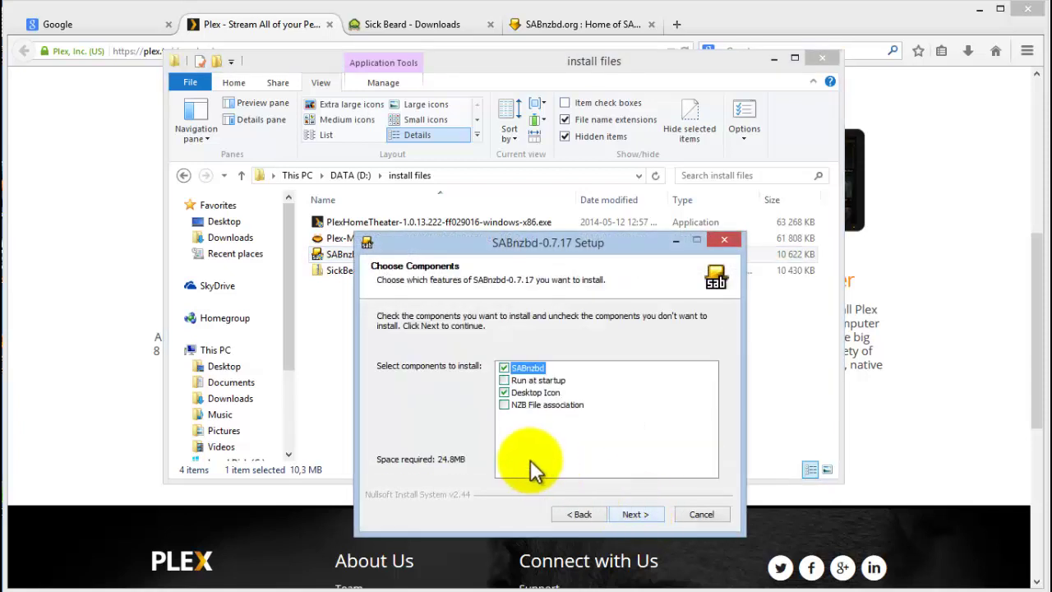
{"action": "left_click", "coordinate": [504, 381]}
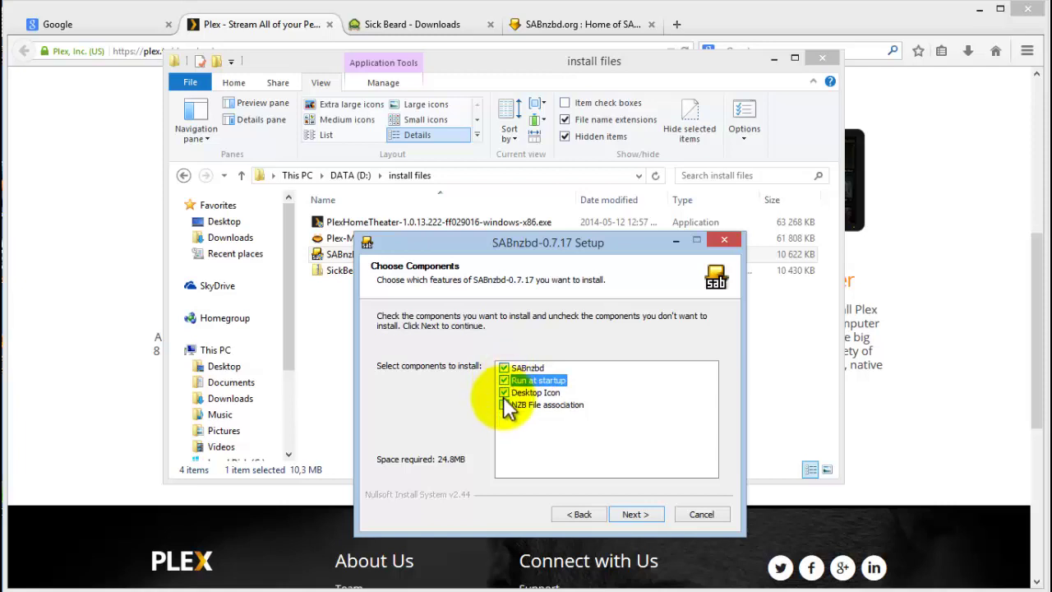
{"action": "left_click", "coordinate": [504, 405]}
{"action": "left_click", "coordinate": [641, 516]}
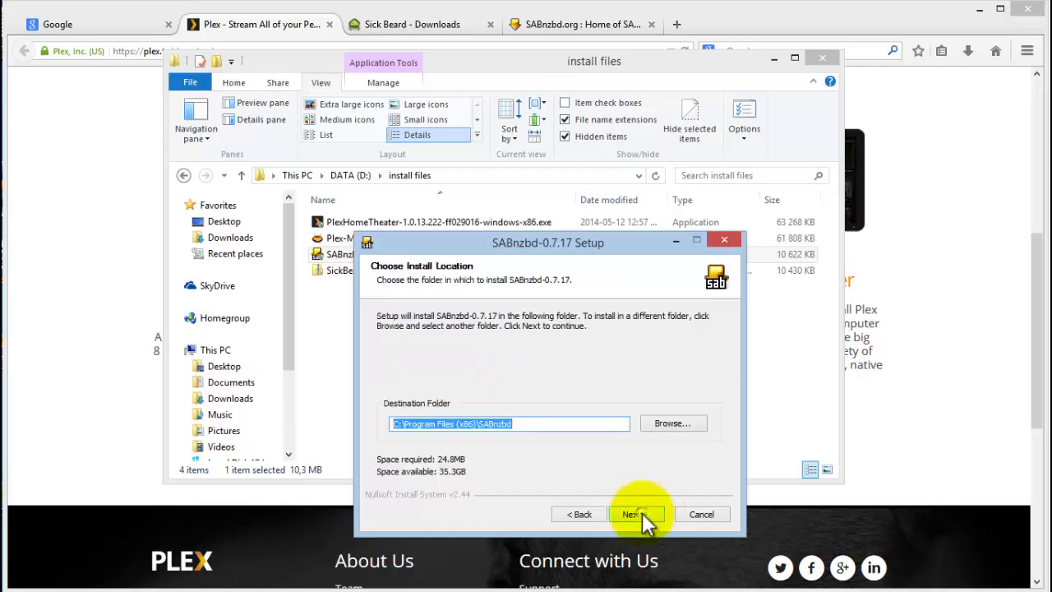
{"action": "left_click", "coordinate": [644, 517]}
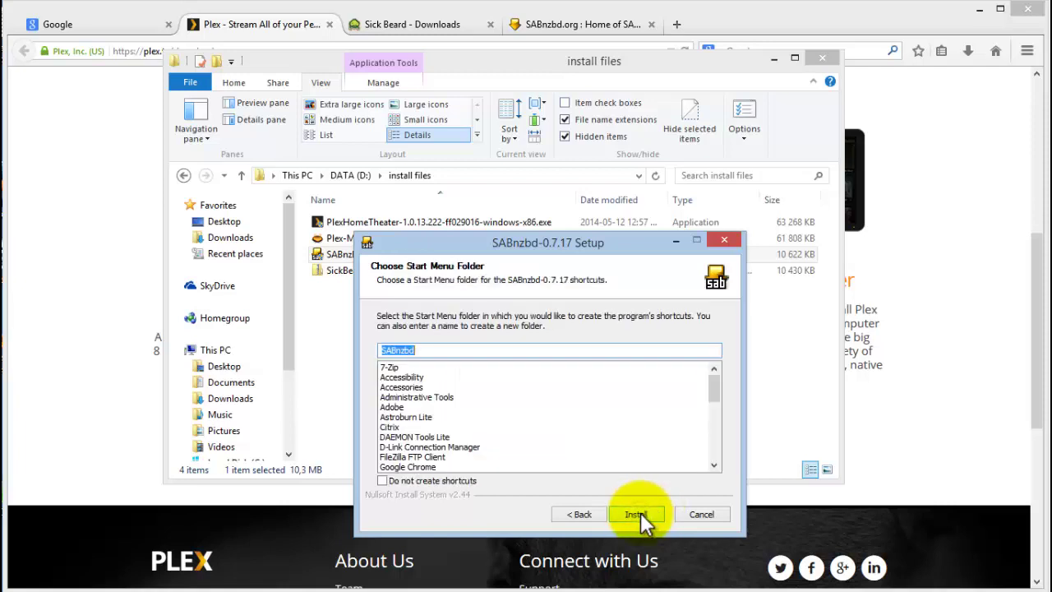
{"action": "left_click", "coordinate": [640, 516]}
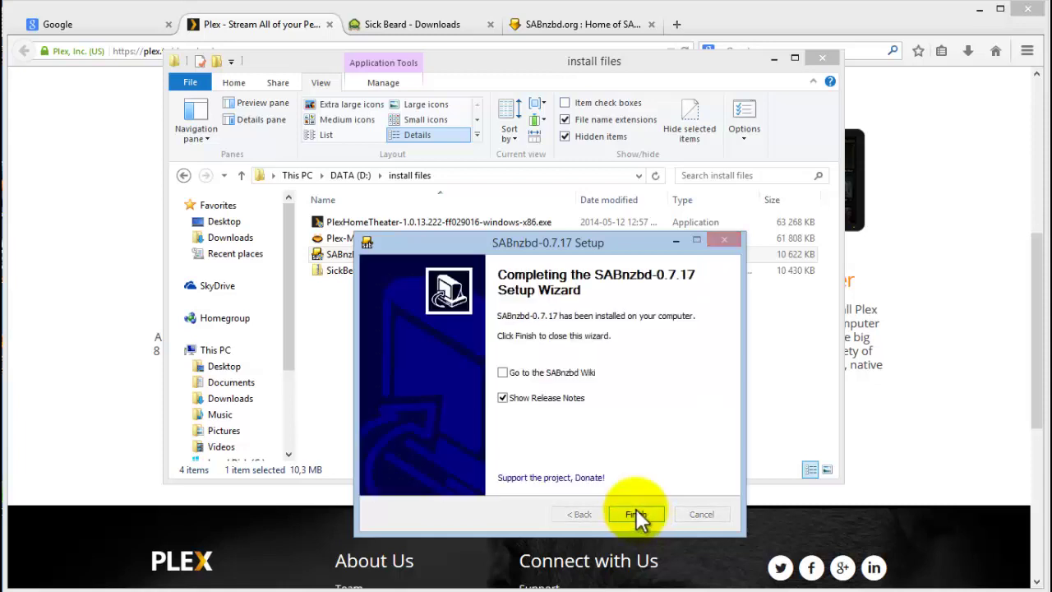
{"action": "left_click", "coordinate": [501, 397]}
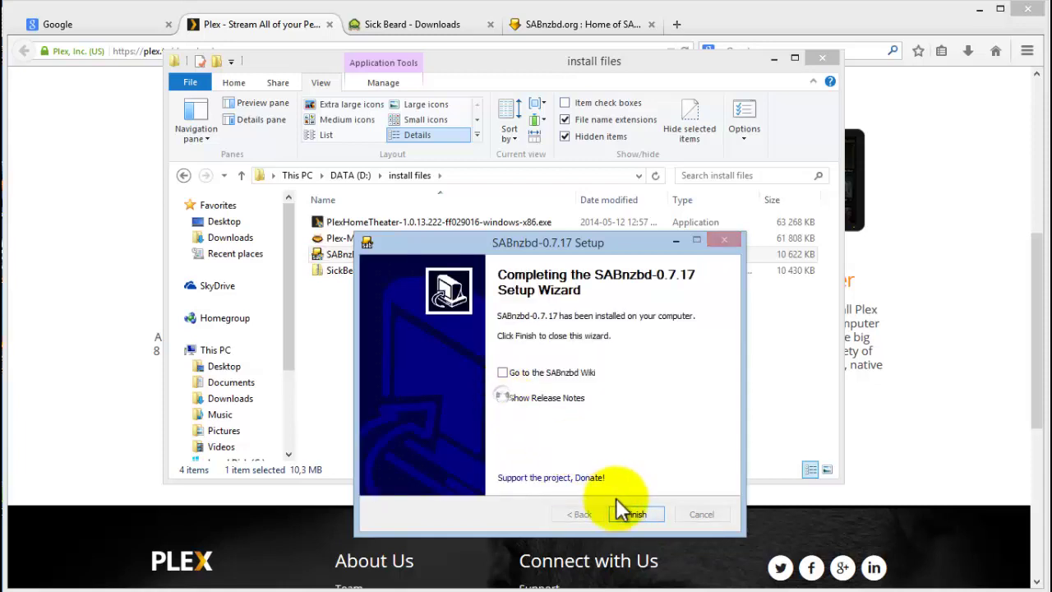
{"action": "left_click", "coordinate": [639, 516]}
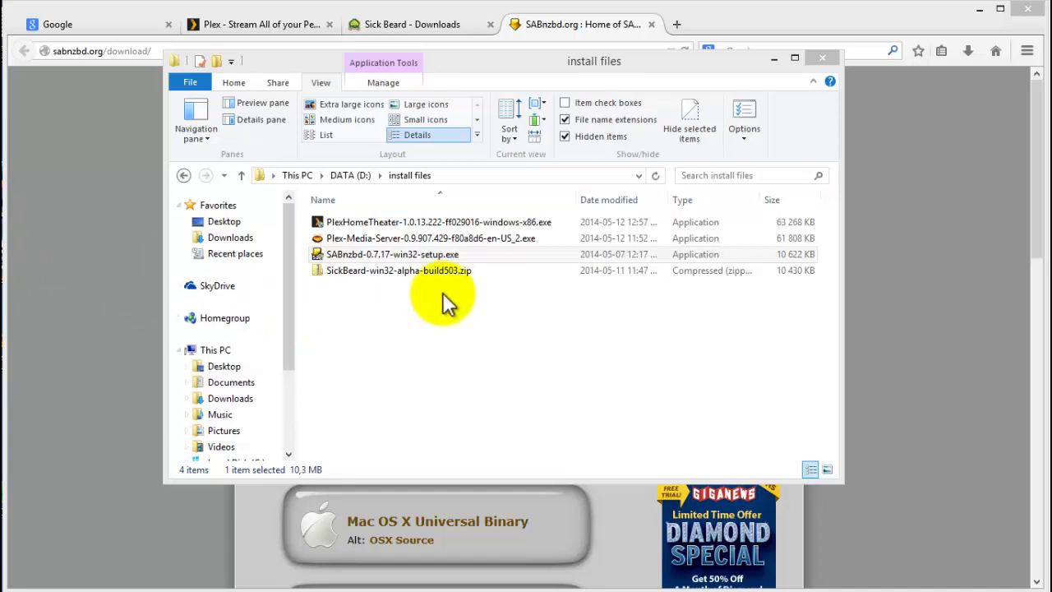
Load localhost:8080/wizard/ in a new Firefox tab and start the Quick-Start Wizard.
{"action": "left_click", "coordinate": [773, 59]}
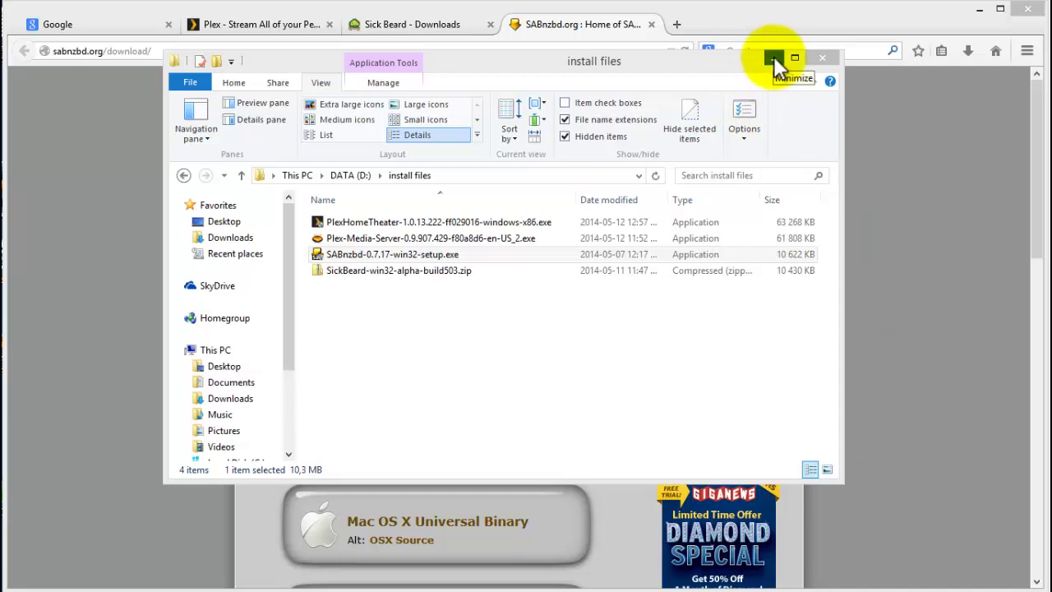
{"action": "left_click", "coordinate": [773, 56]}
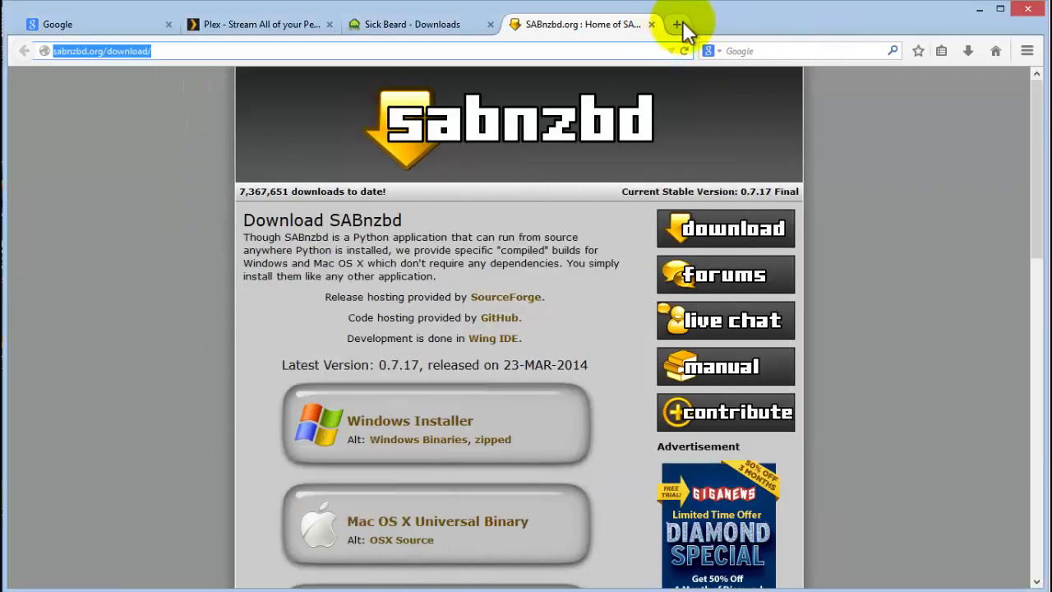
{"action": "left_click", "coordinate": [681, 24]}
{"action": "right_click", "coordinate": [370, 49]}
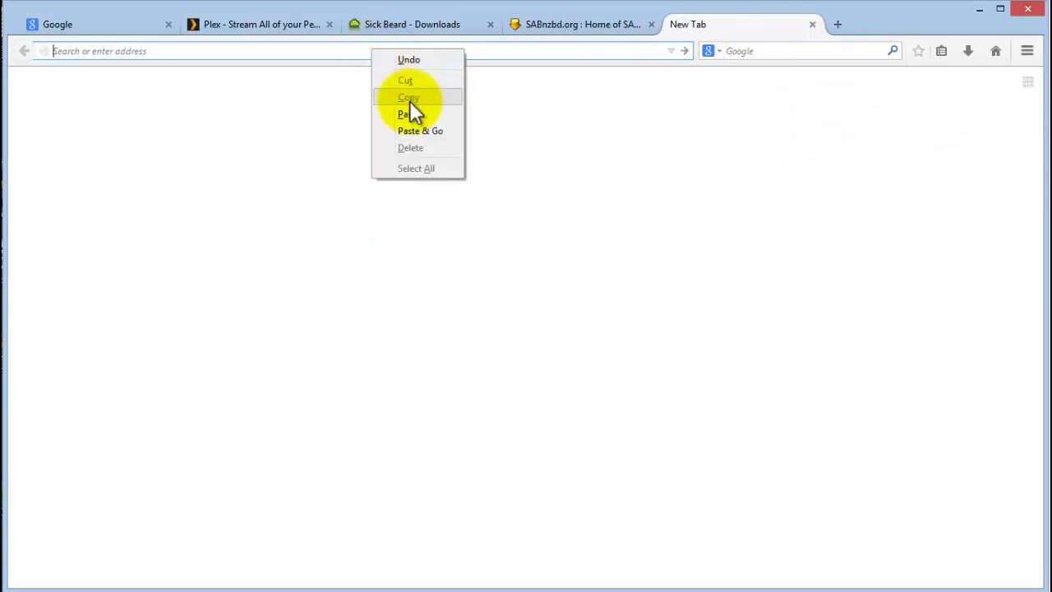
{"action": "left_click", "coordinate": [414, 136]}
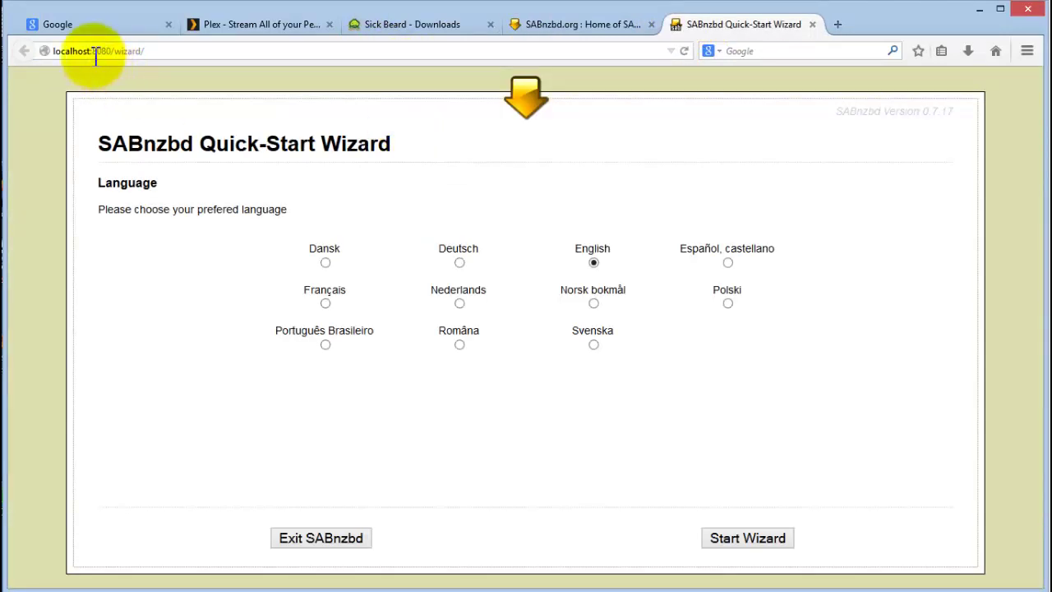
{"action": "left_click", "coordinate": [172, 52]}
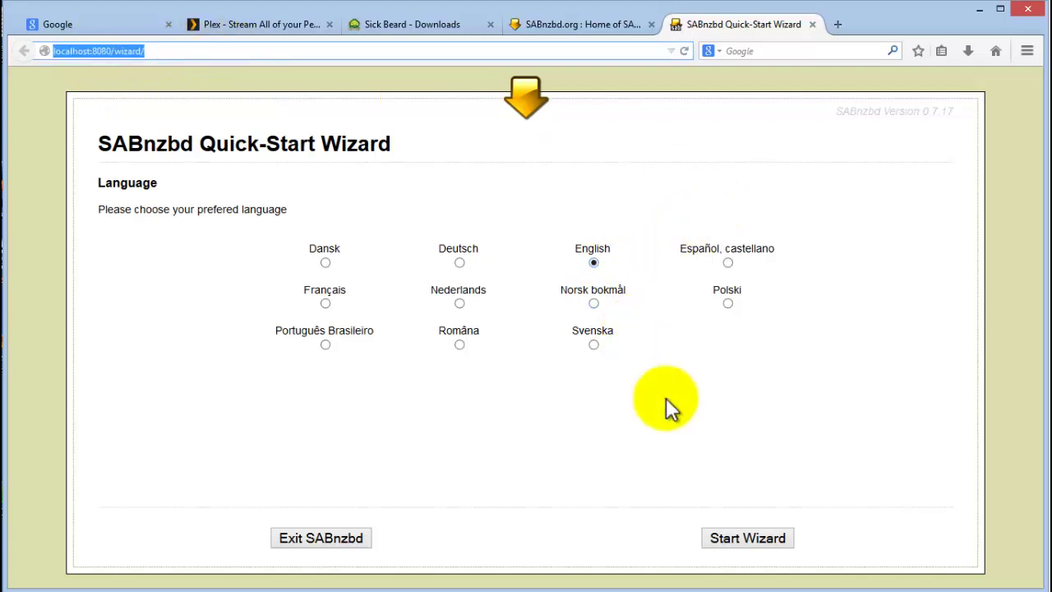
{"action": "left_click", "coordinate": [742, 535]}
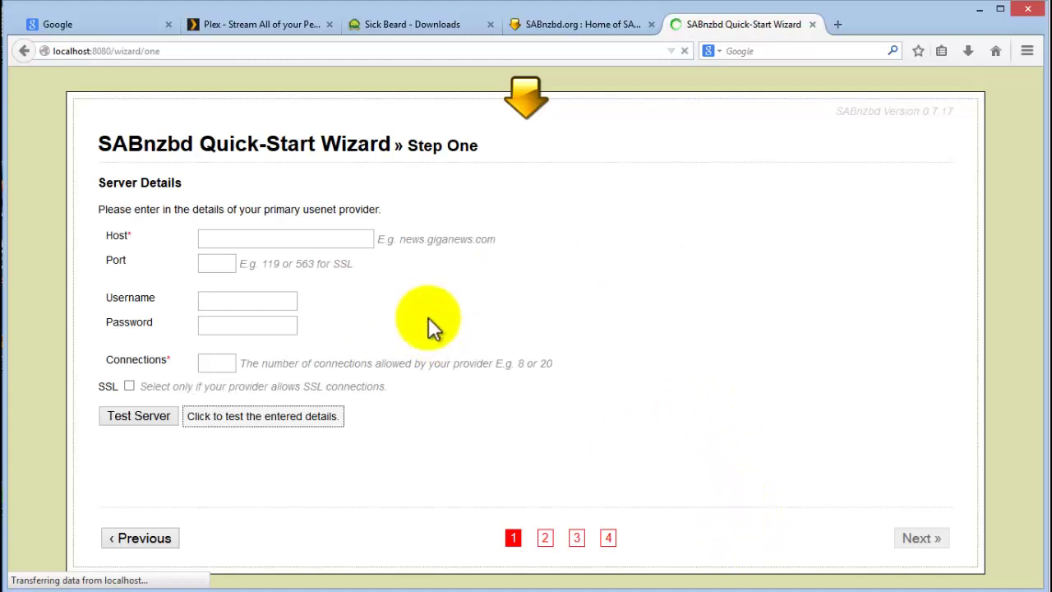
Enter the news server host, port 119 and 2 connections, leaving SSL unchecked.
{"action": "left_click", "coordinate": [230, 239]}
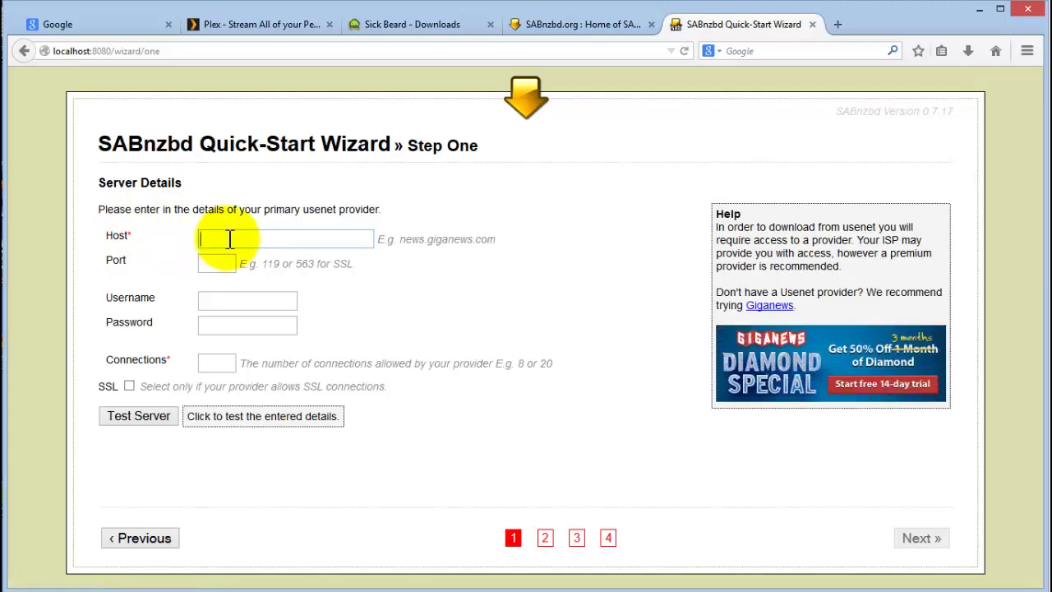
{"action": "type", "text": "news.saix.co."}
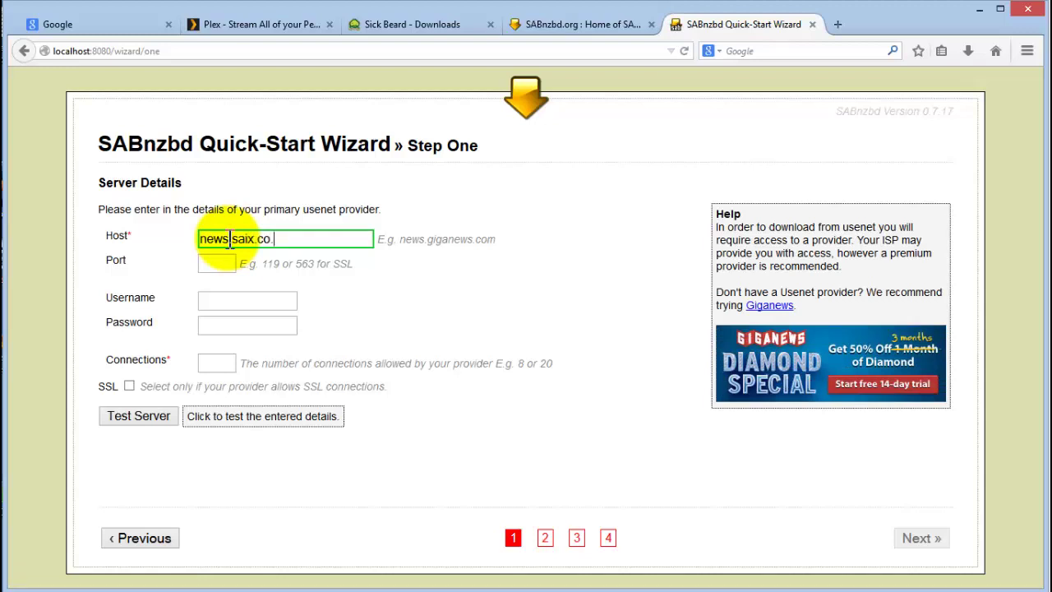
{"action": "key", "text": "BackSpace"}
{"action": "key", "text": "BackSpace"}
{"action": "key", "text": "BackSpace"}
{"action": "type", "text": "net"}
{"action": "left_click", "coordinate": [228, 261]}
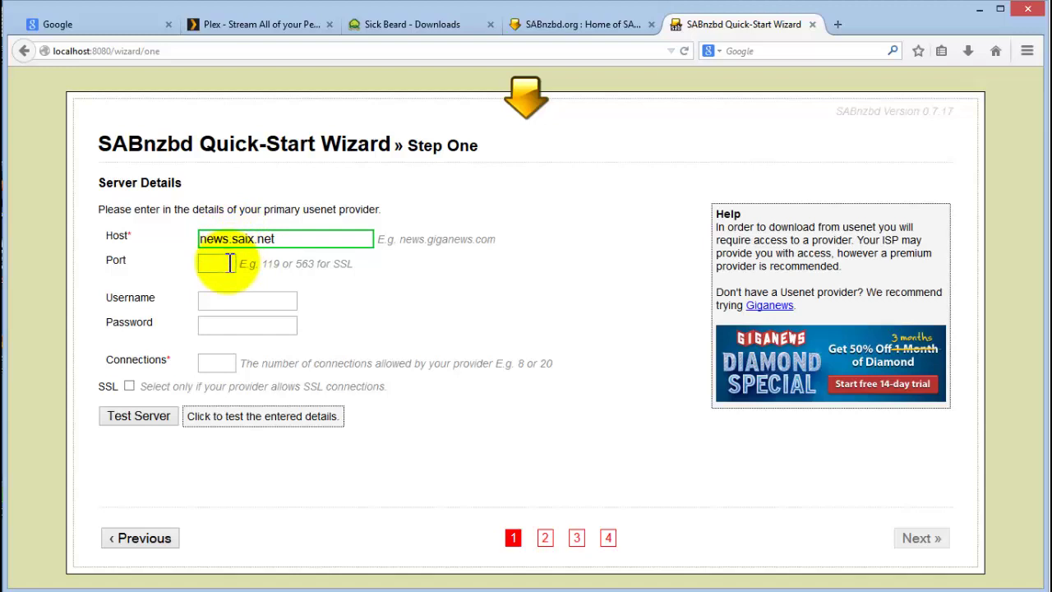
{"action": "type", "text": "119"}
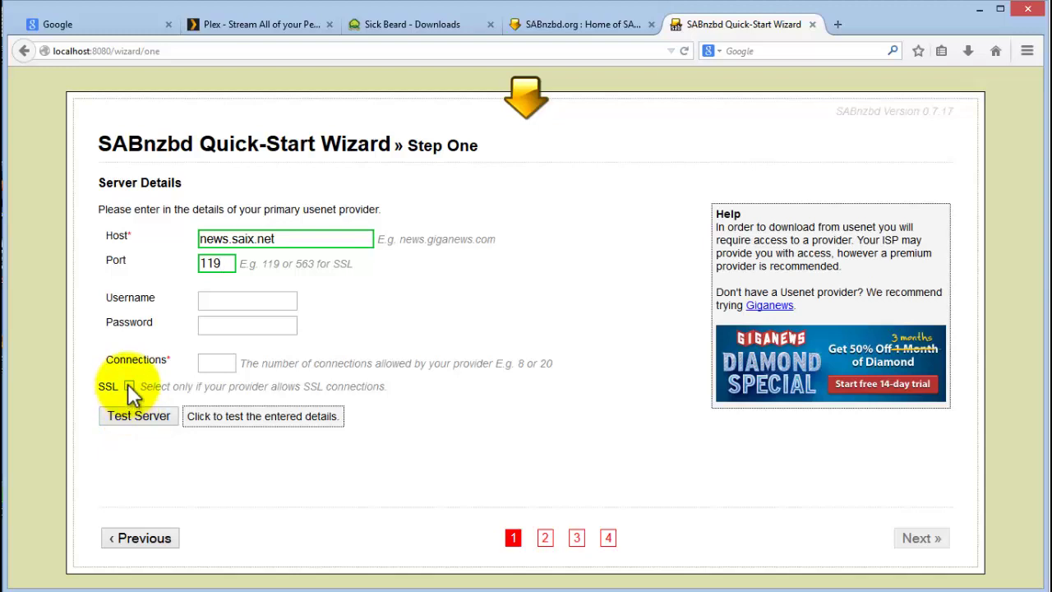
{"action": "left_click", "coordinate": [220, 364]}
{"action": "type", "text": "2 Connections"}
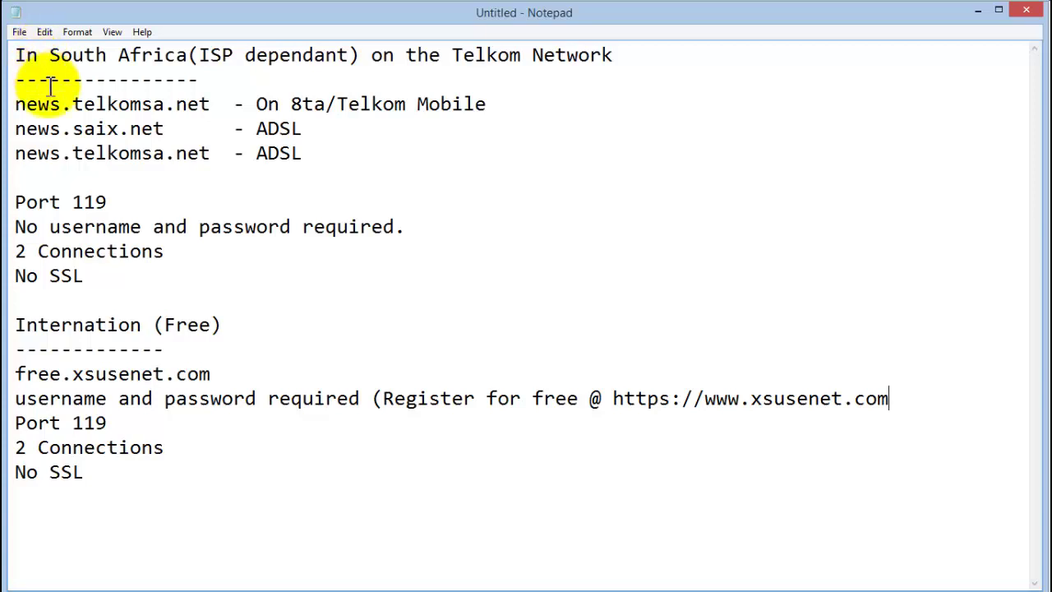
Change the third server line in Notepad to read news2.saix.net - ADSL.
{"action": "left_click_drag", "start_coordinate": [13, 103], "coordinate": [326, 163]}
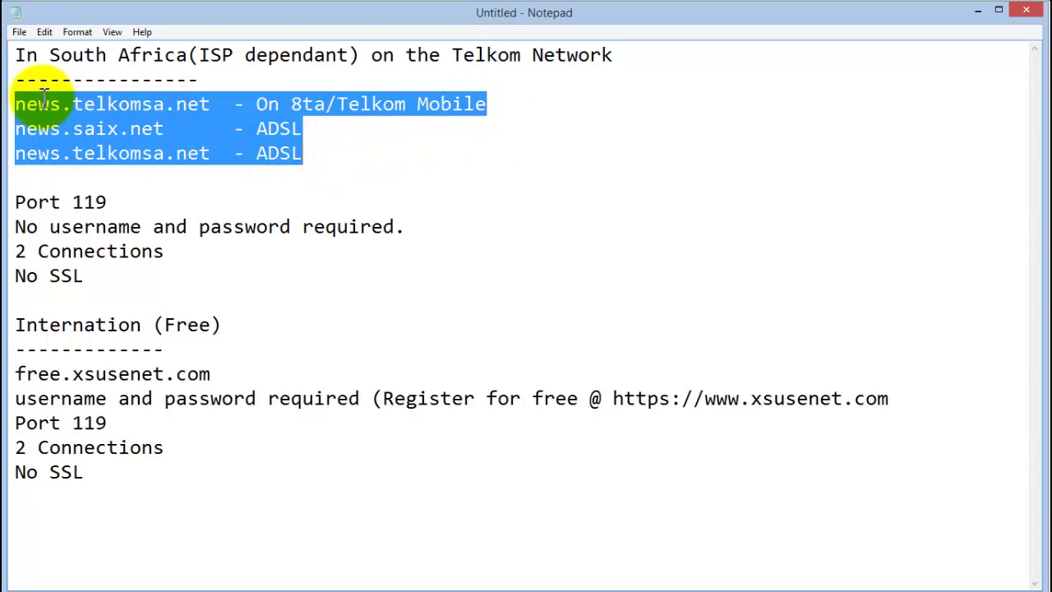
{"action": "left_click", "coordinate": [306, 131]}
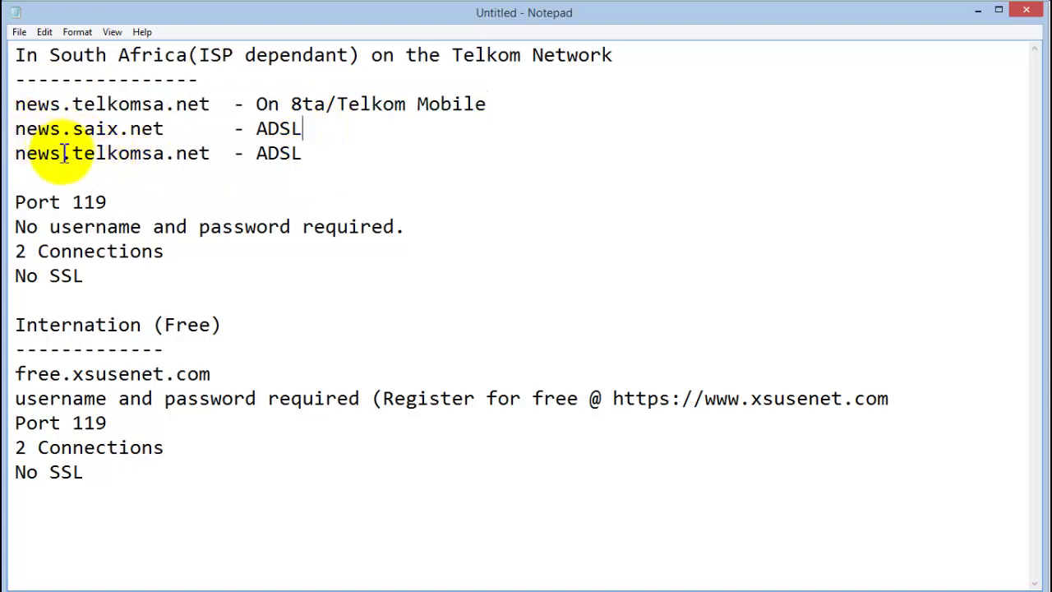
{"action": "left_click_drag", "start_coordinate": [211, 154], "coordinate": [97, 165]}
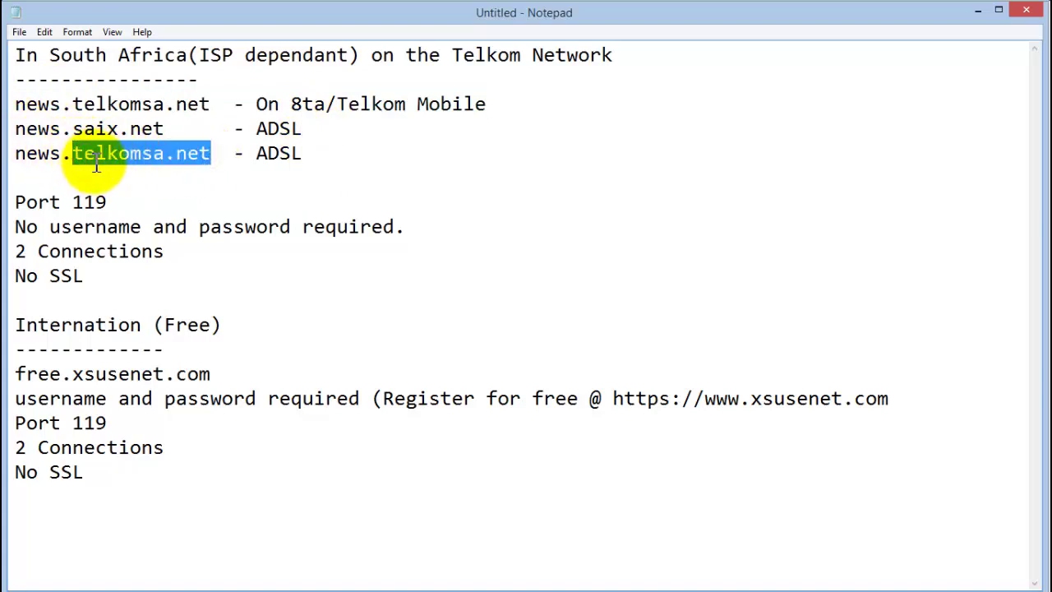
{"action": "key", "text": "BackSpace"}
{"action": "key", "text": "BackSpace"}
{"action": "key", "text": "BackSpace"}
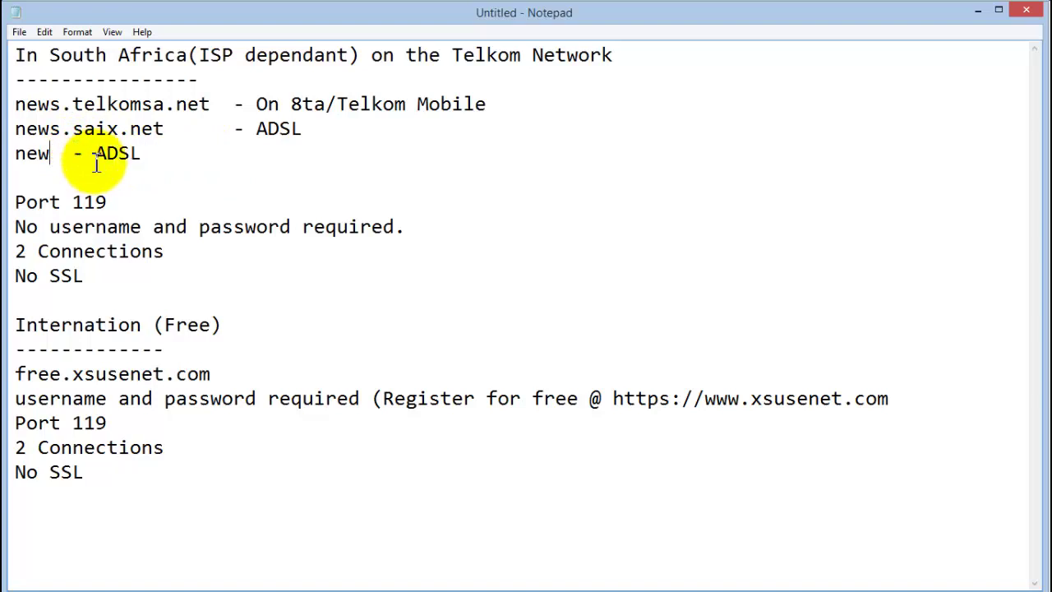
{"action": "type", "text": "s2.saix.co.za"}
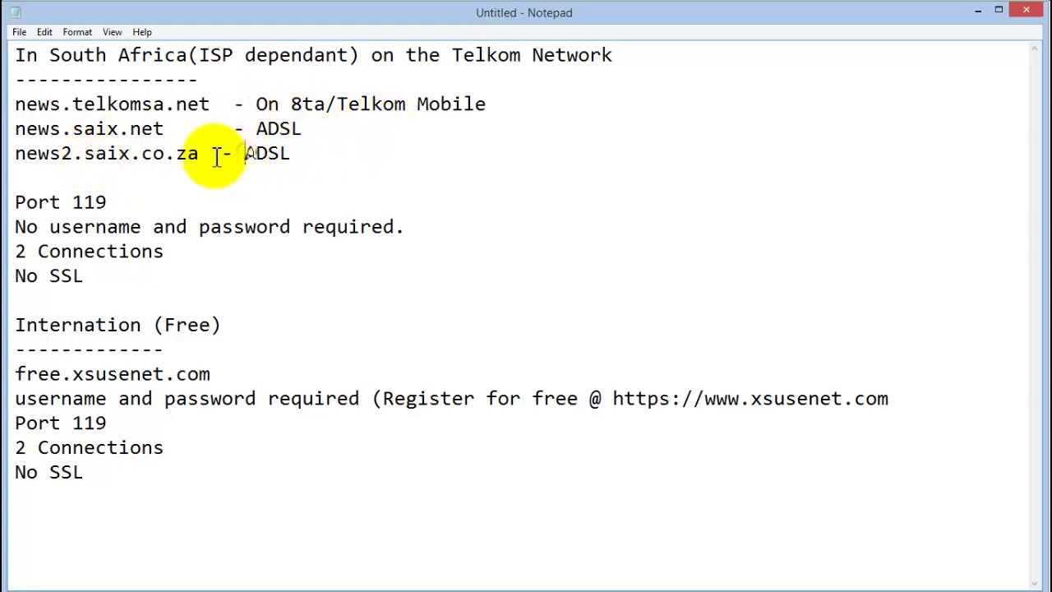
{"action": "key", "text": "BackSpace"}
{"action": "key", "text": "BackSpace"}
{"action": "key", "text": "BackSpace"}
{"action": "key", "text": "BackSpace"}
{"action": "key", "text": "BackSpace"}
{"action": "type", "text": "net"}
{"action": "left_click", "coordinate": [216, 206]}
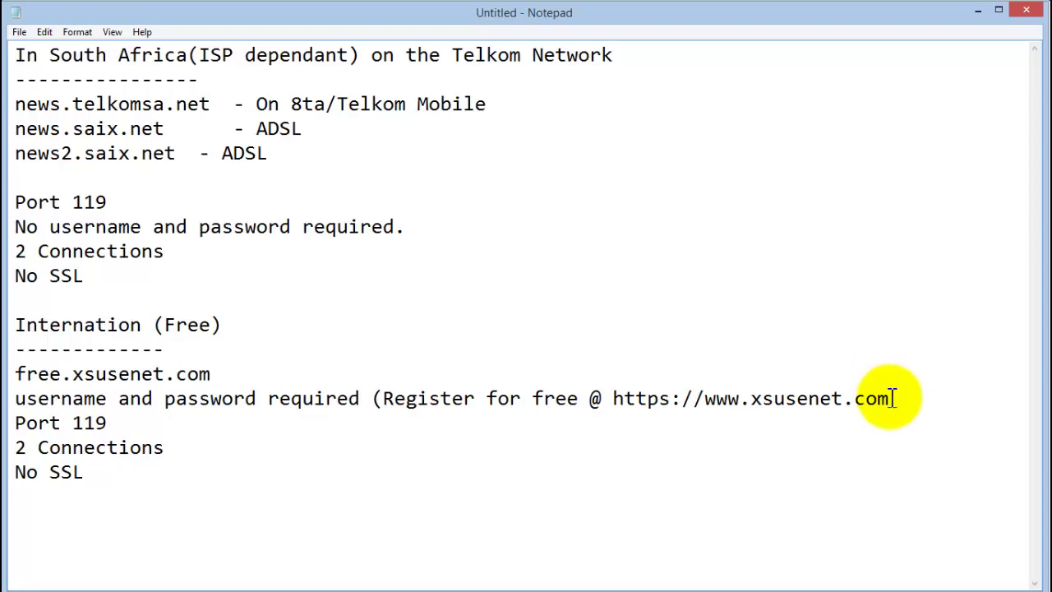
Highlight the xsusenet.com registration address, then bring up the XS Usenet welcome e-mail capture.
{"action": "left_click_drag", "start_coordinate": [887, 399], "coordinate": [607, 394]}
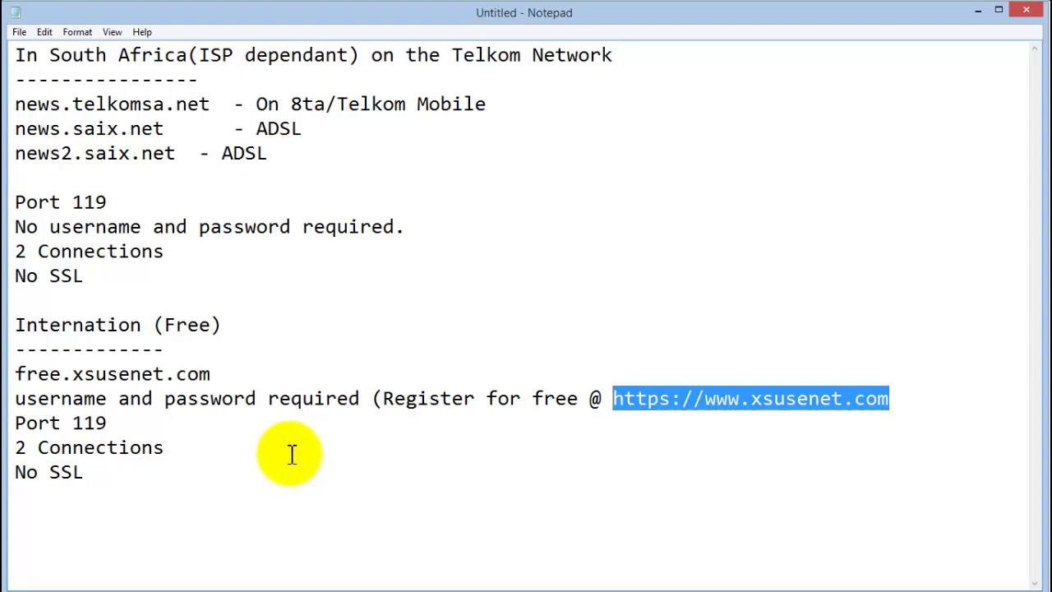
{"action": "left_click", "coordinate": [812, 424]}
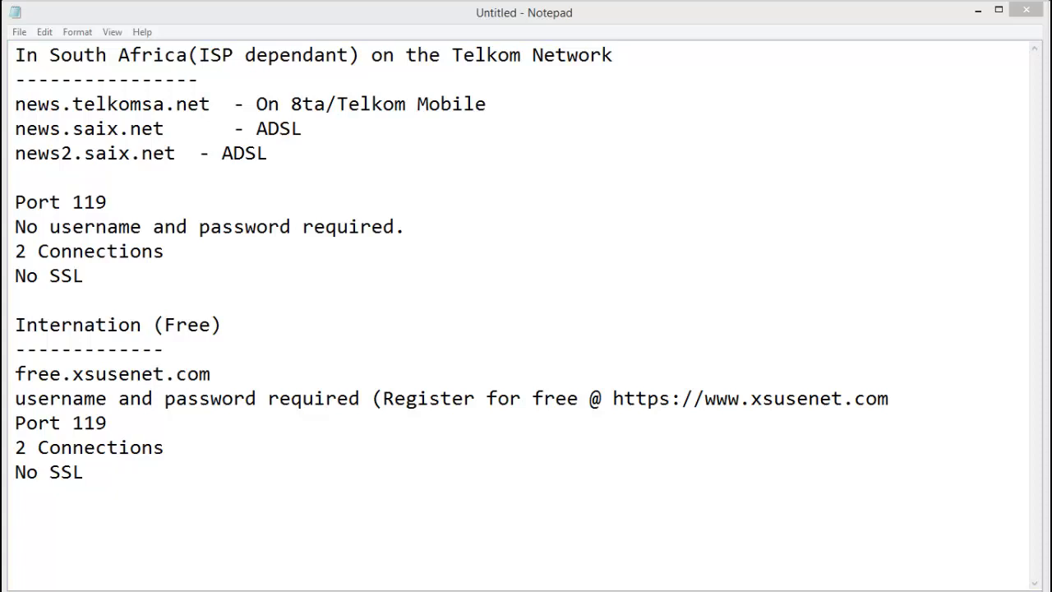
{"action": "key", "text": "alt+Tab"}
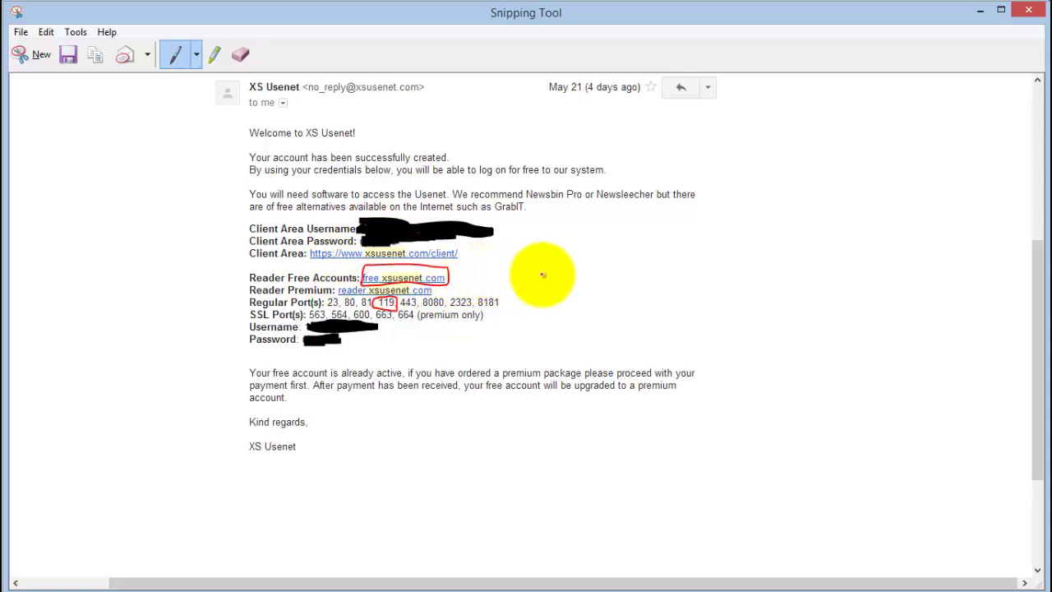
Mark free.xsusenet.com and the Username/Password lines with red arrows, then minimize the capture.
{"action": "mouse_move", "coordinate": [542, 277]}
{"action": "left_mouse_down"}
{"action": "mouse_move", "coordinate": [496, 276]}
{"action": "mouse_move", "coordinate": [487, 264]}
{"action": "mouse_move", "coordinate": [484, 285]}
{"action": "left_mouse_up"}
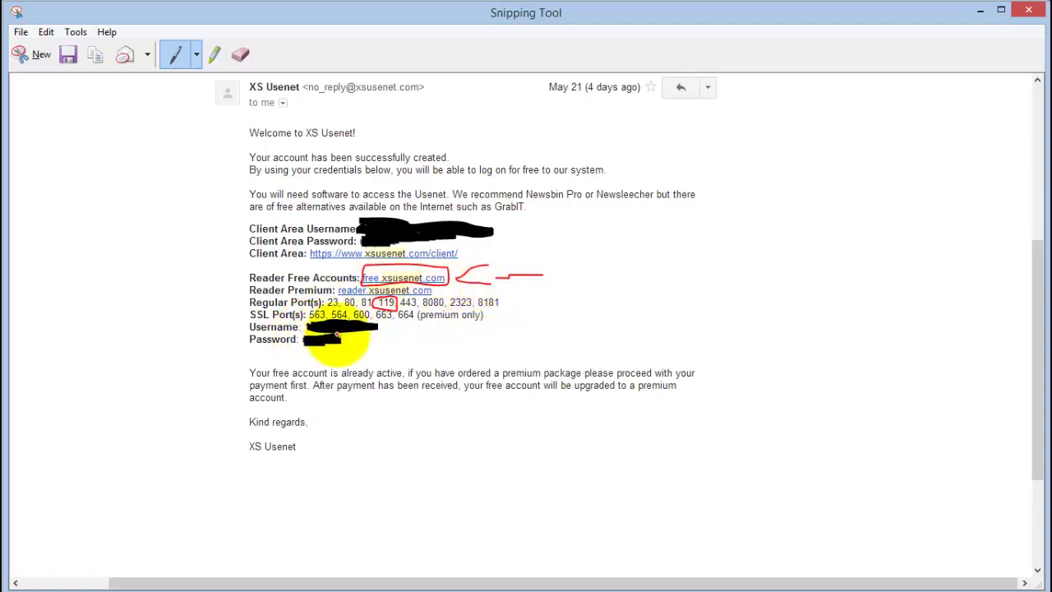
{"action": "mouse_move", "coordinate": [452, 331]}
{"action": "left_mouse_down"}
{"action": "mouse_move", "coordinate": [371, 337]}
{"action": "mouse_move", "coordinate": [386, 340]}
{"action": "left_mouse_up"}
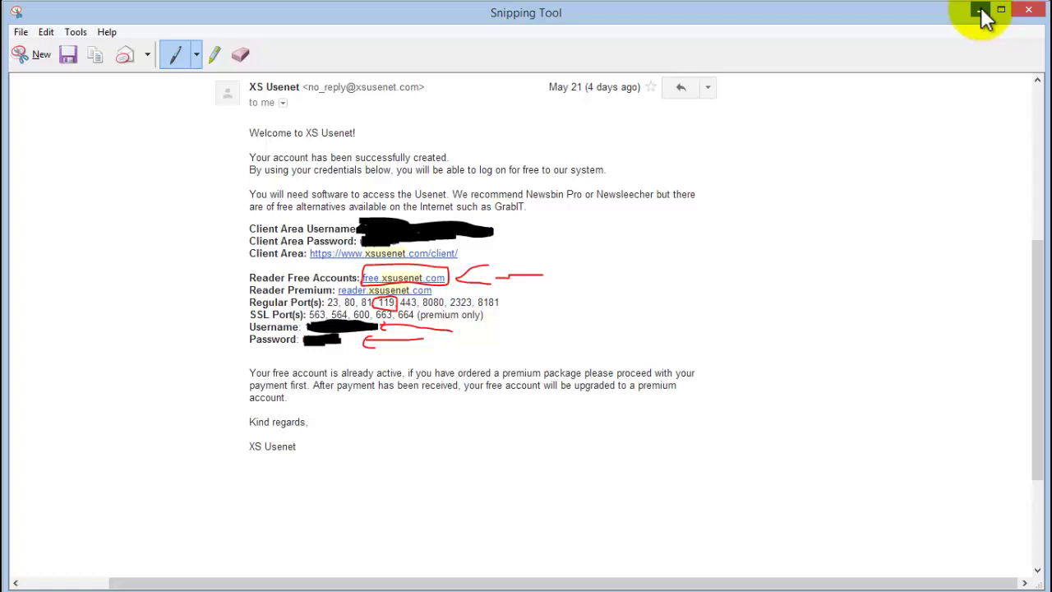
{"action": "left_click", "coordinate": [981, 12]}
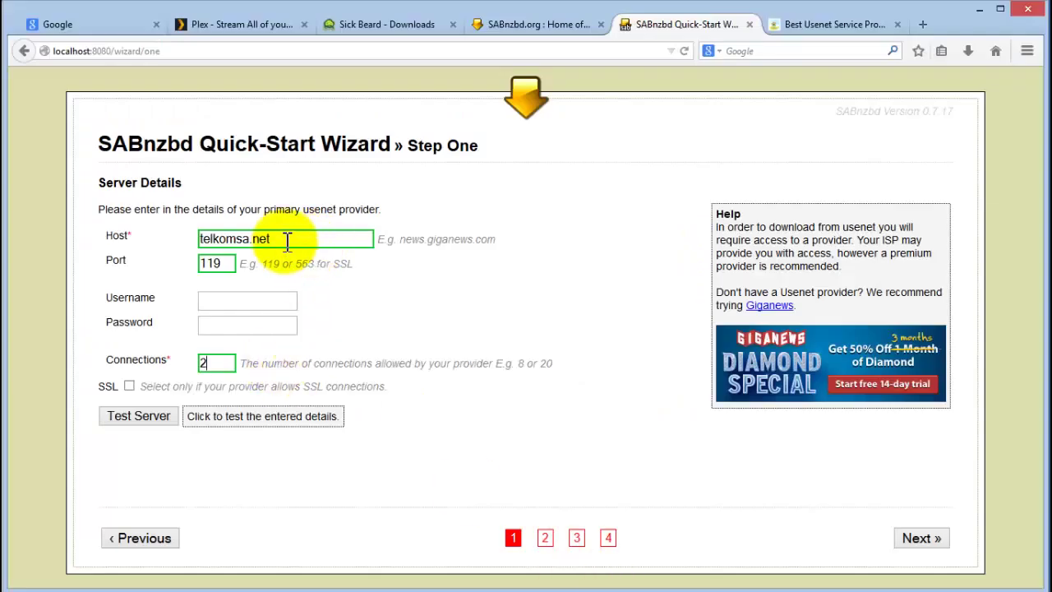
Replace the host with free.xsusenet.com and fill in the account username and password.
{"action": "left_click_drag", "start_coordinate": [271, 239], "coordinate": [117, 240]}
{"action": "key", "text": "BackSpace"}
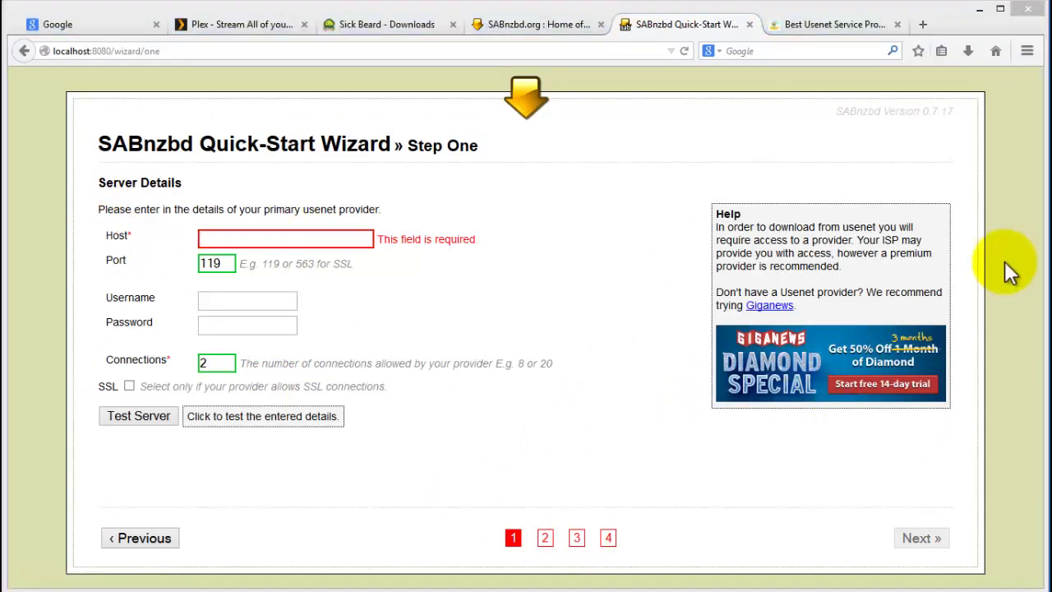
{"action": "type", "text": "free.xsusenet.com"}
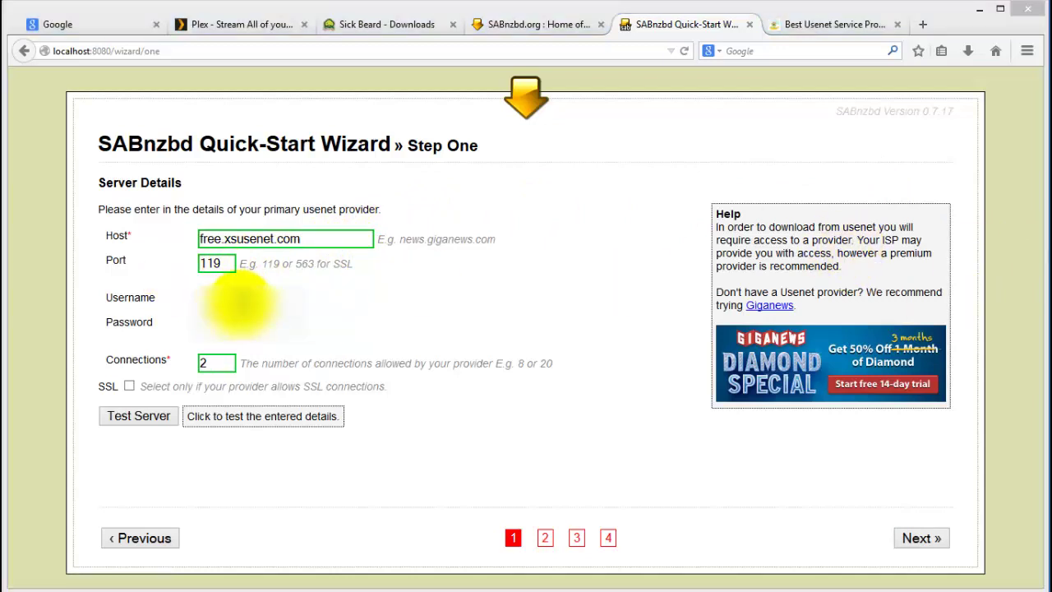
{"action": "left_click", "coordinate": [242, 302]}
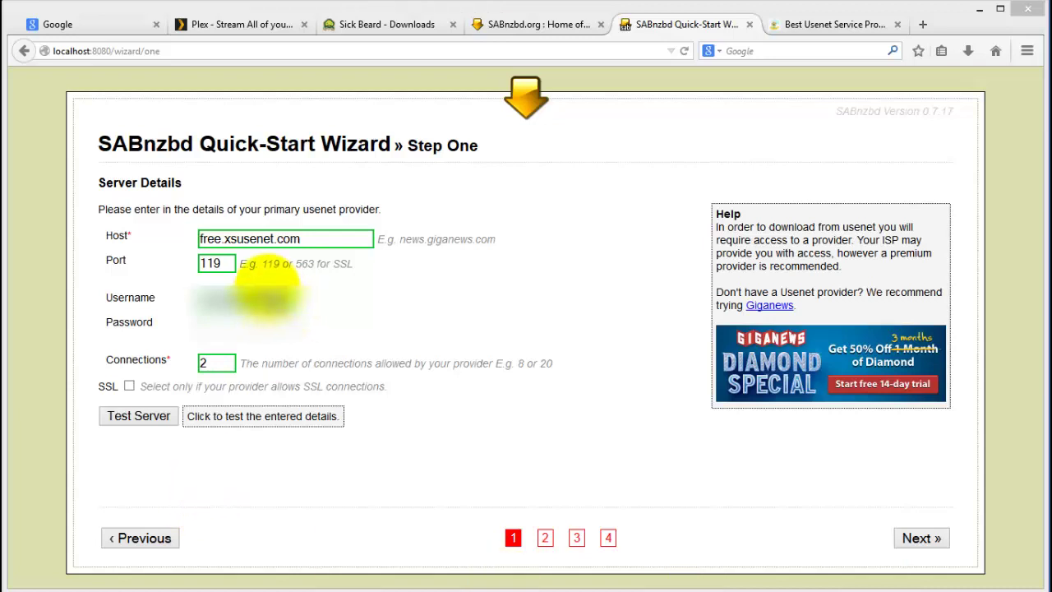
Test the server until it reports Connection Successful!, then move on to Step Two.
{"action": "left_click", "coordinate": [132, 414]}
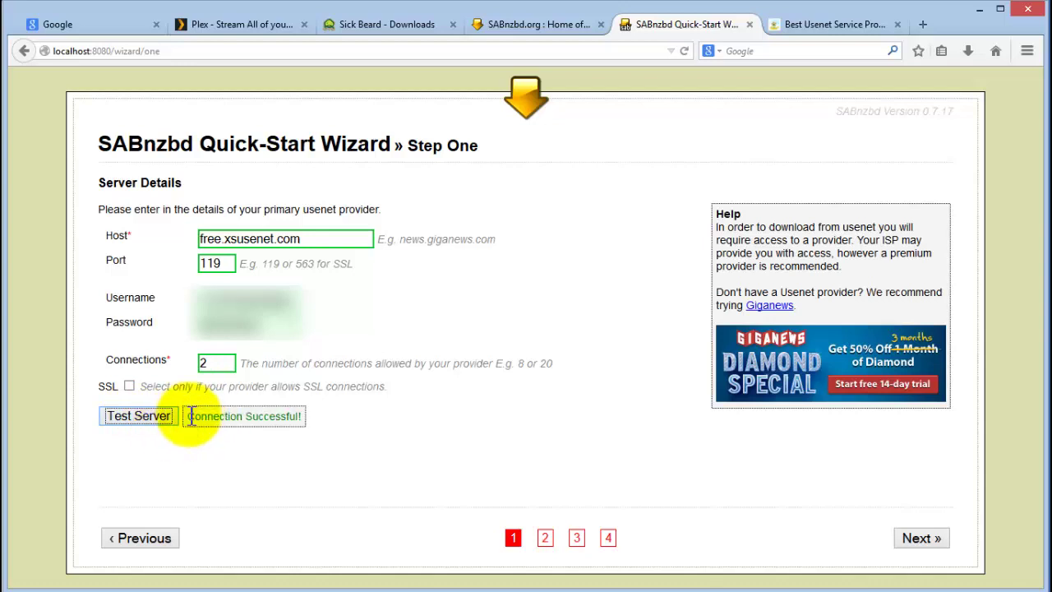
{"action": "left_click_drag", "start_coordinate": [186, 415], "coordinate": [301, 423]}
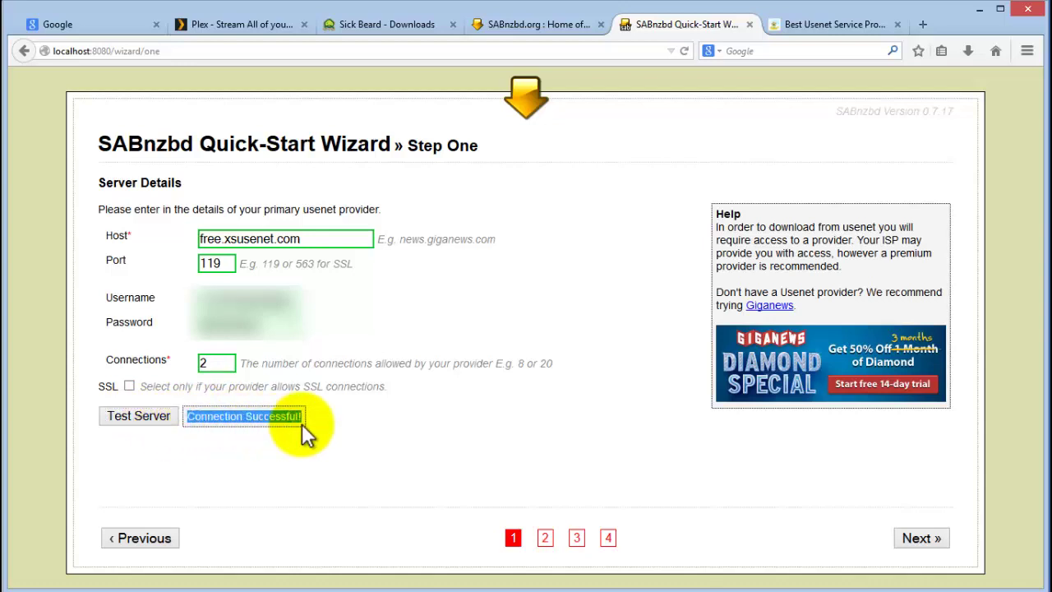
{"action": "left_click", "coordinate": [345, 425]}
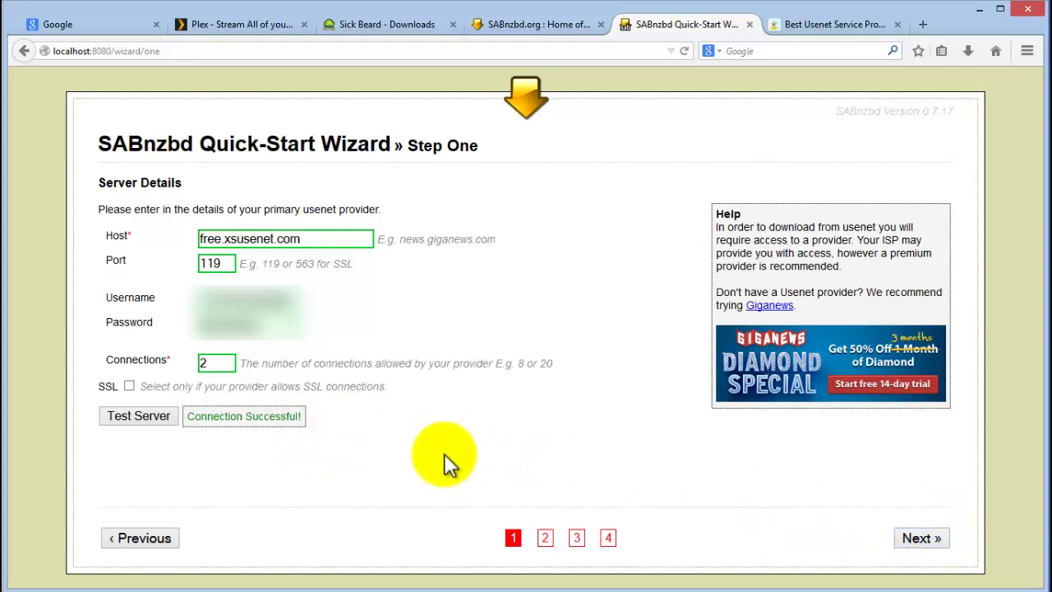
{"action": "left_click", "coordinate": [916, 538]}
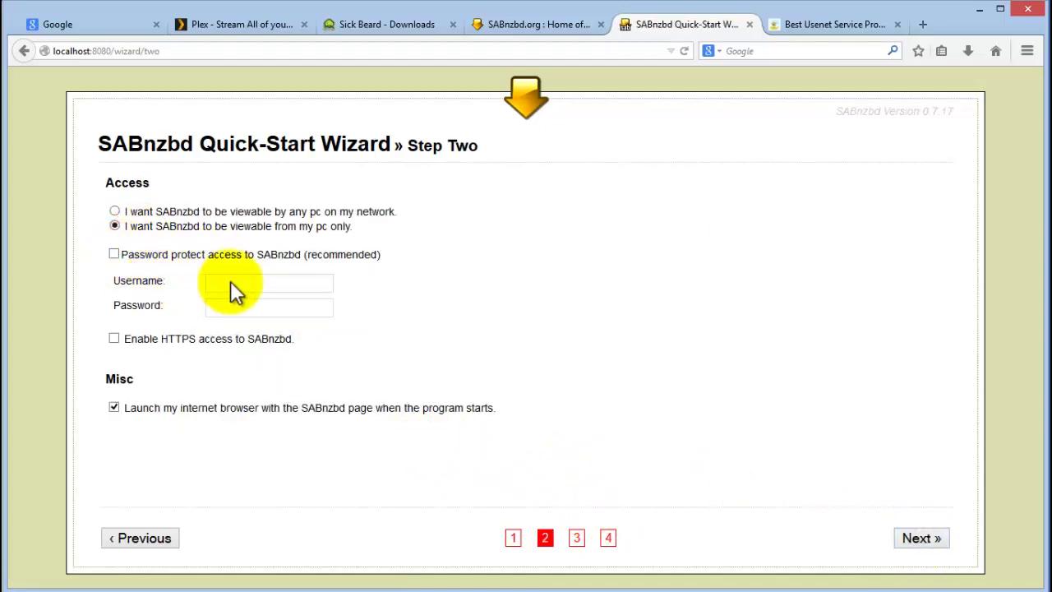
Turn on password protection with an access username and password, enable HTTPS, and continue to Step Three.
{"action": "left_click", "coordinate": [114, 254]}
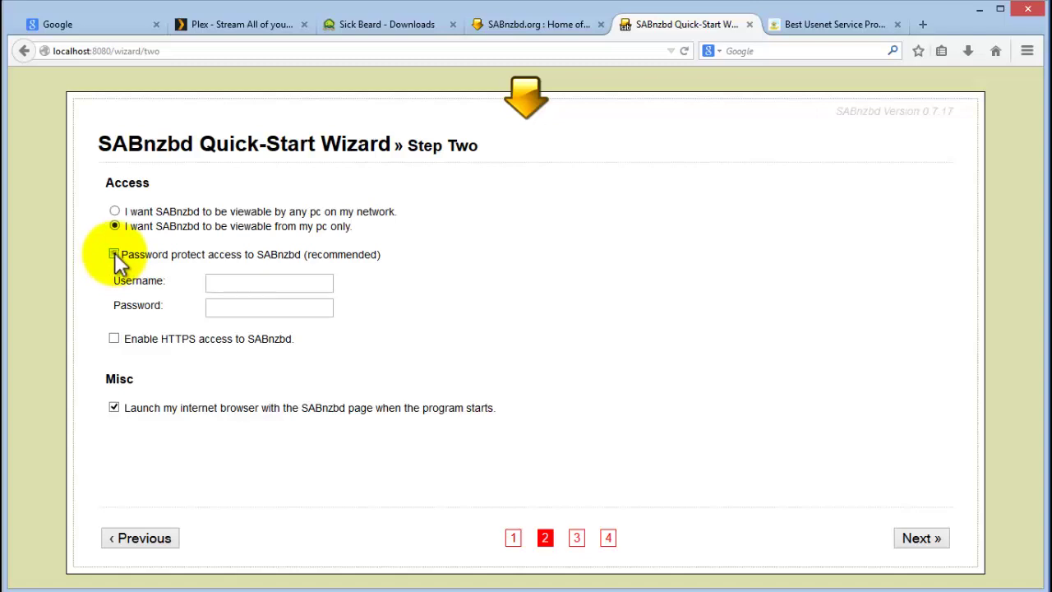
{"action": "left_click", "coordinate": [249, 280]}
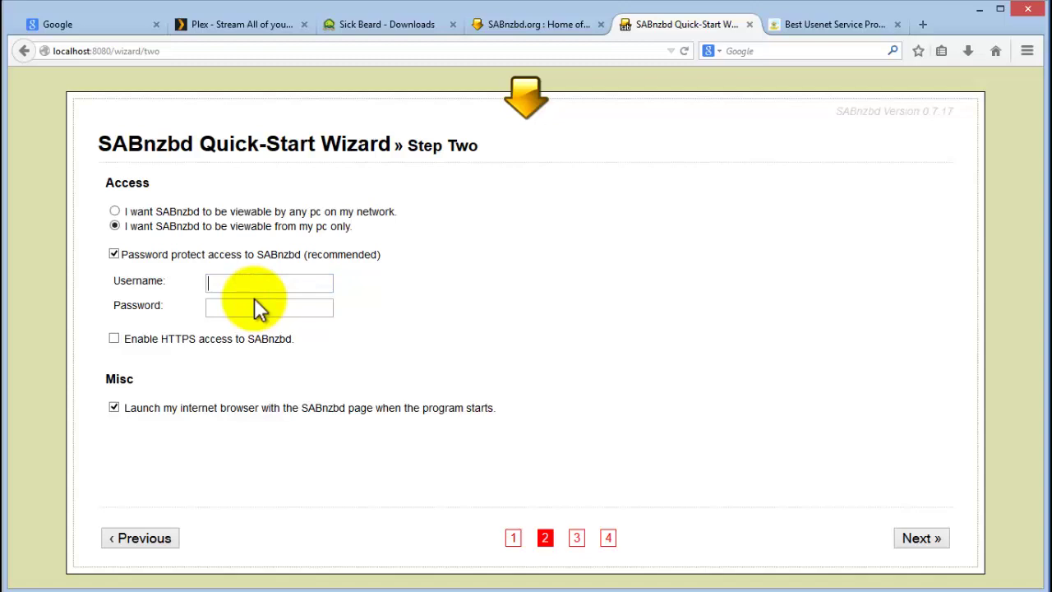
{"action": "type", "text": "sabadmin"}
{"action": "left_click", "coordinate": [253, 309]}
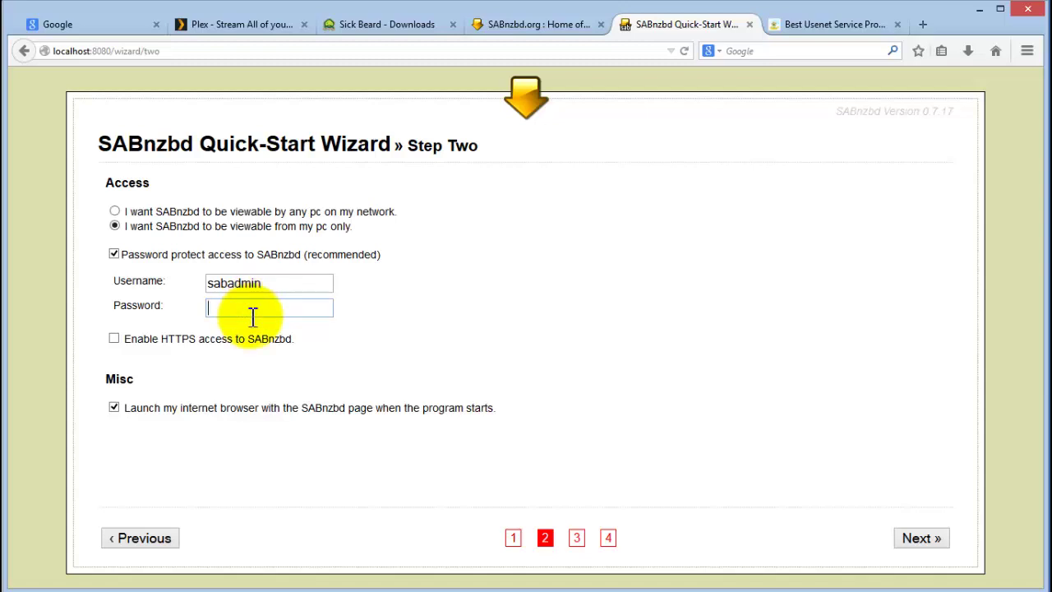
{"action": "type", "text": "sabadmin"}
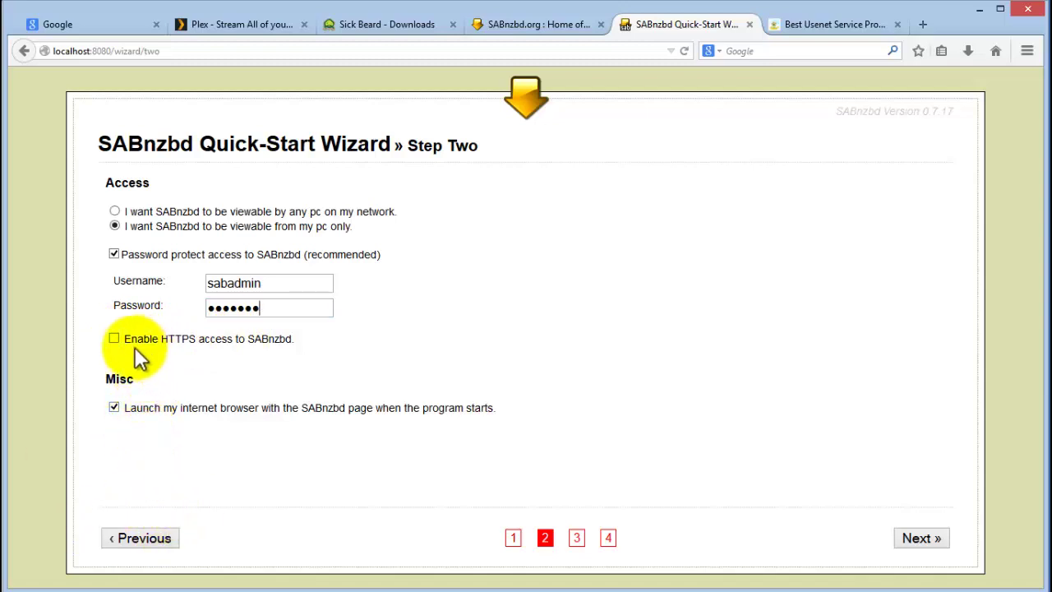
{"action": "left_click", "coordinate": [113, 336]}
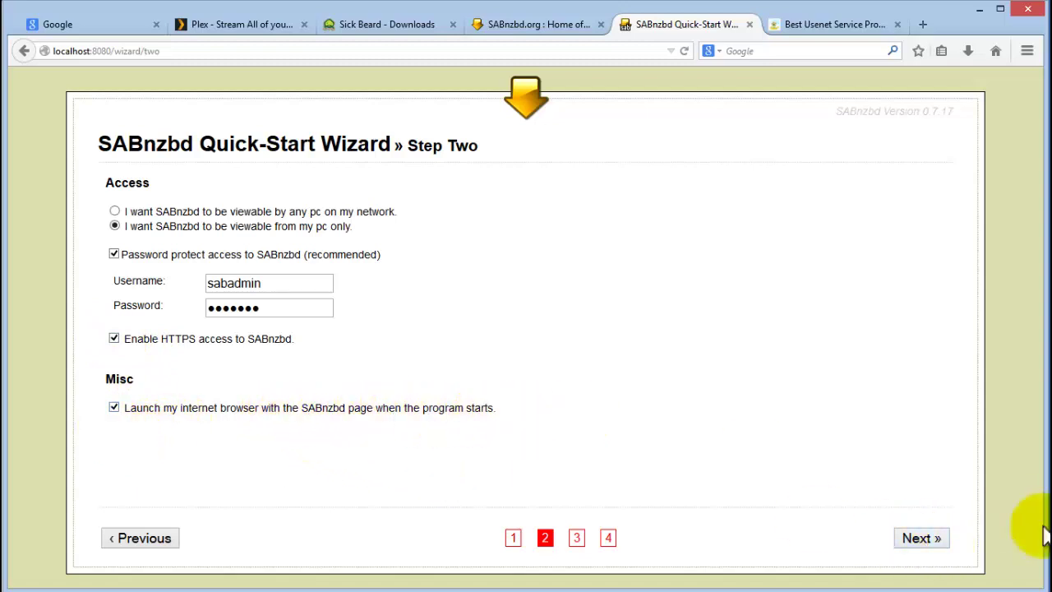
{"action": "left_click", "coordinate": [921, 538]}
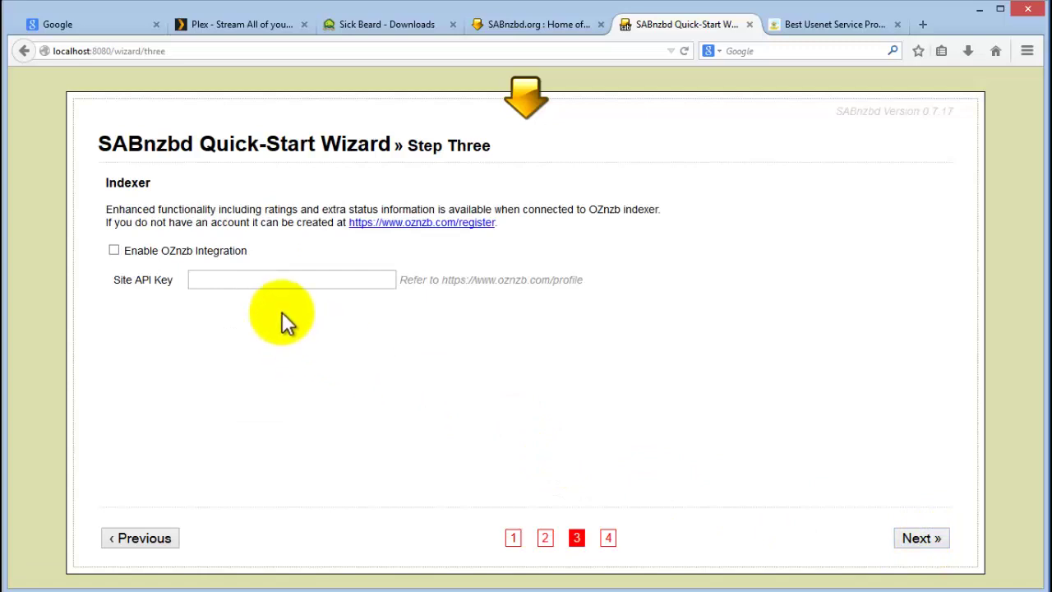
Open the oznzb.com/register page in a new tab and tick Enable OZnzb Integration.
{"action": "left_click", "coordinate": [224, 280]}
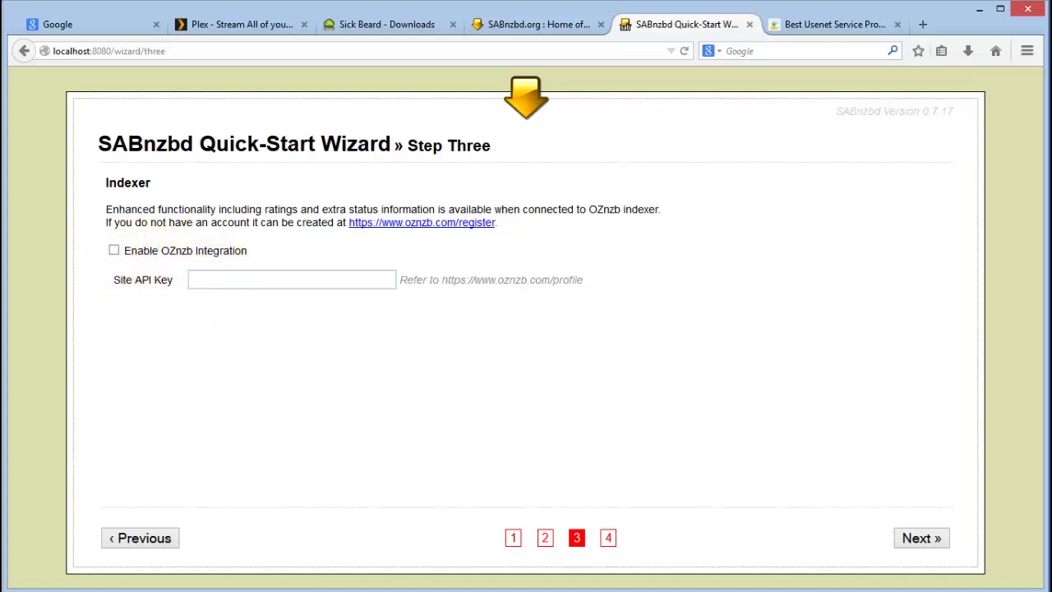
{"action": "left_click", "coordinate": [253, 281]}
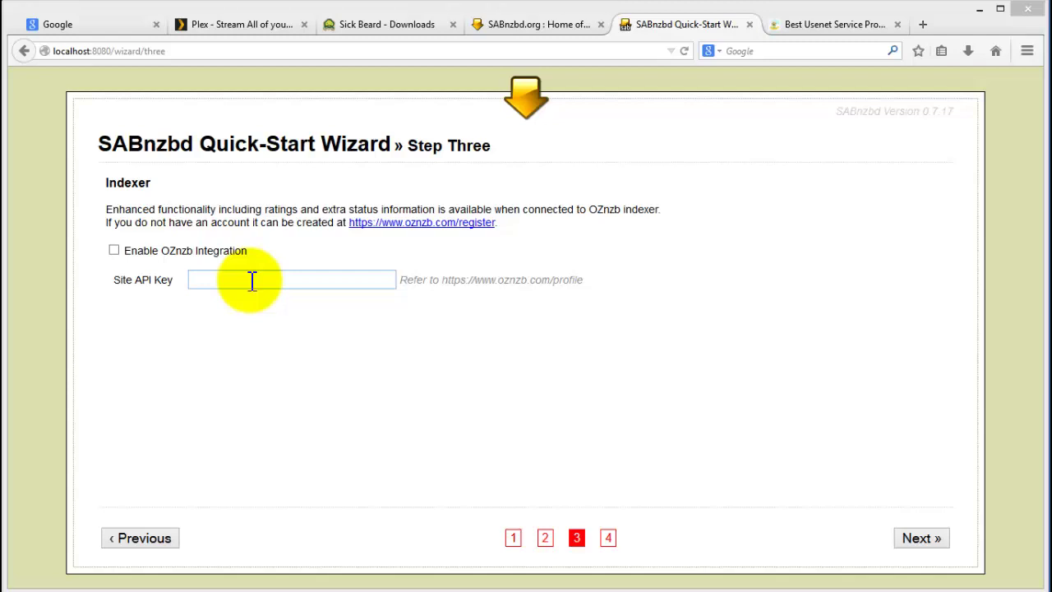
{"action": "left_click", "coordinate": [428, 223]}
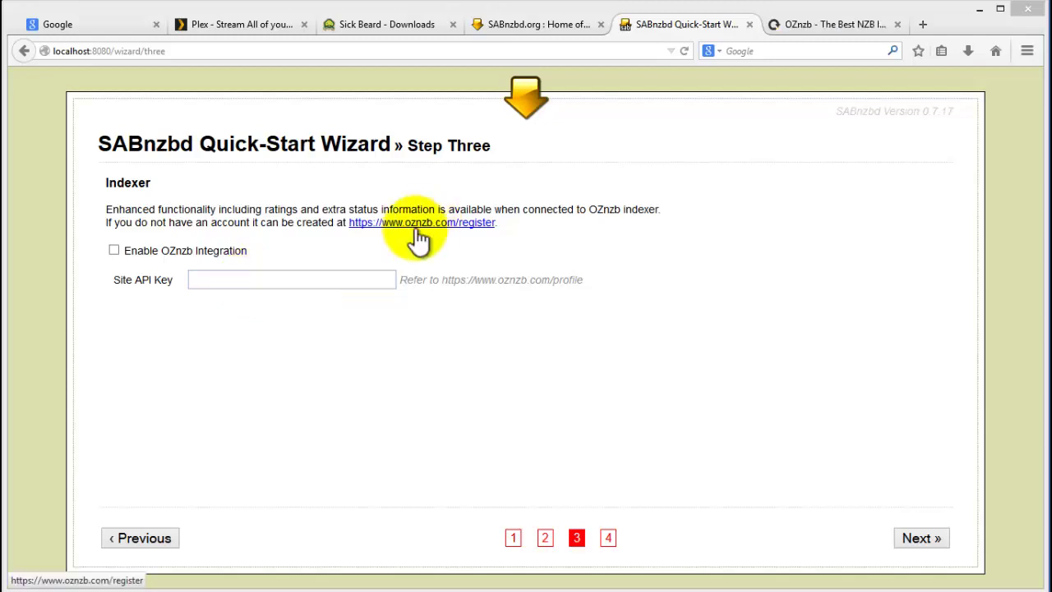
{"action": "left_click", "coordinate": [113, 250]}
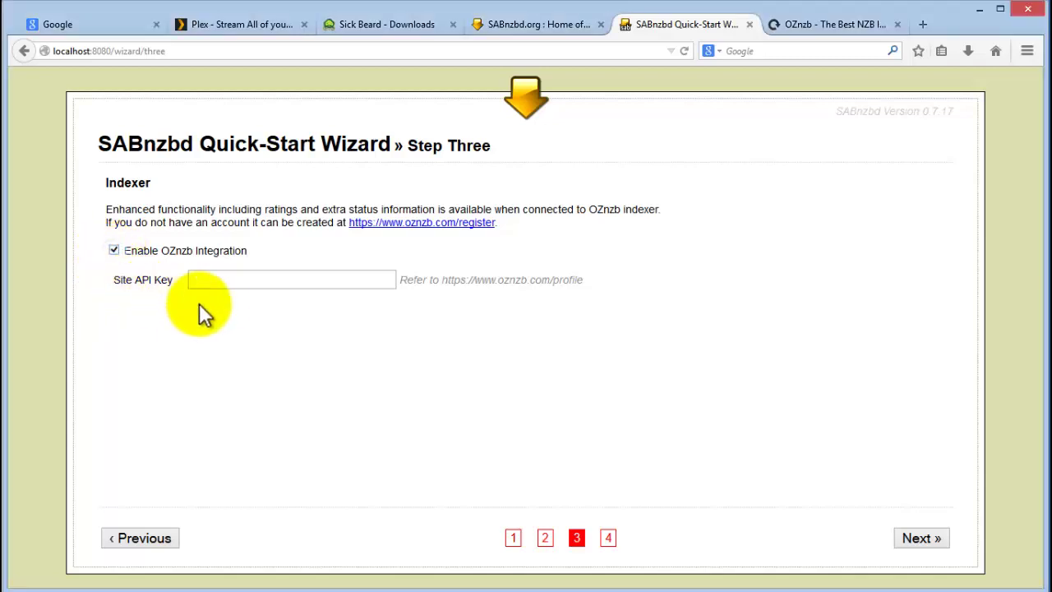
{"action": "left_click", "coordinate": [207, 279]}
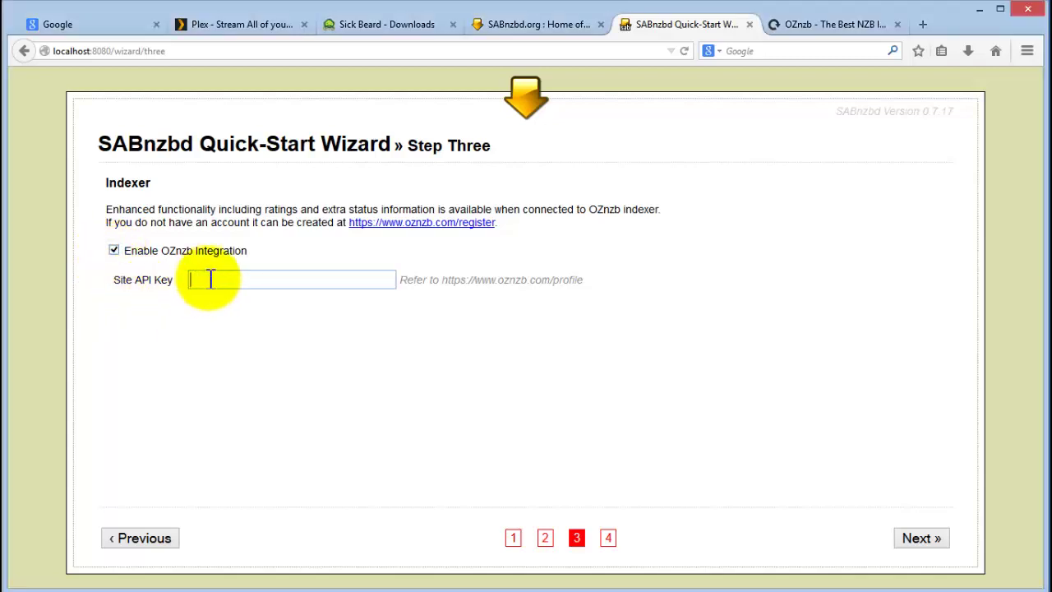
Open the OZnzb profile page and copy the Site Api/Rss Key.
{"action": "left_click", "coordinate": [821, 24]}
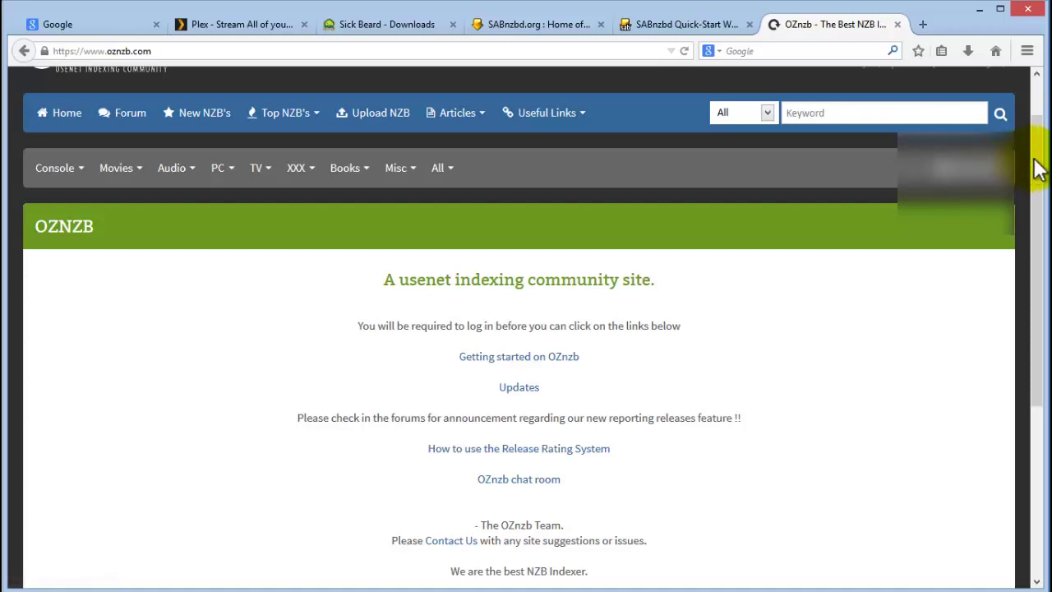
{"action": "left_click", "coordinate": [998, 169]}
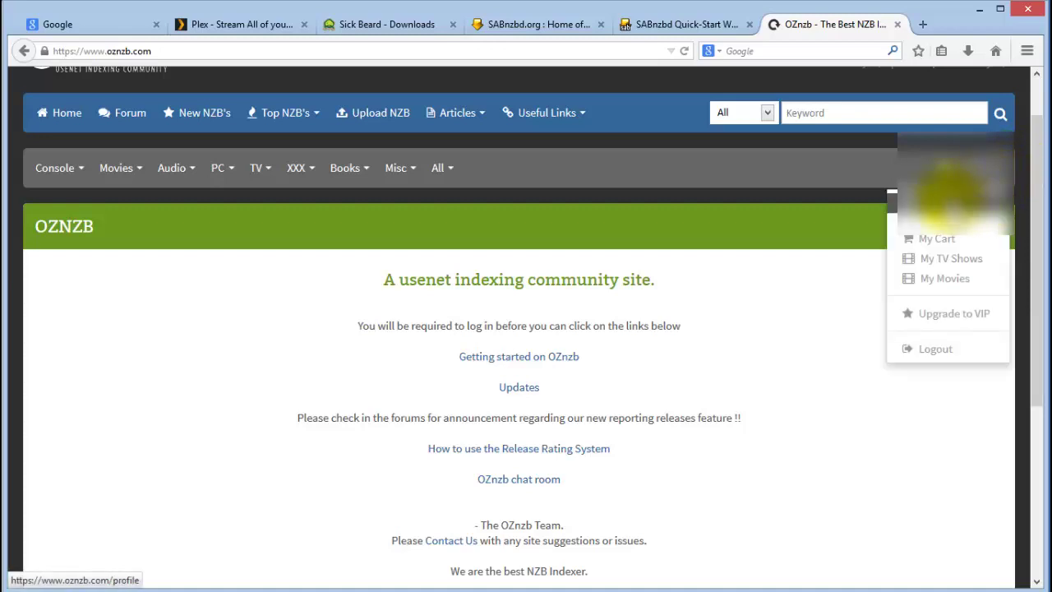
{"action": "left_click", "coordinate": [939, 195]}
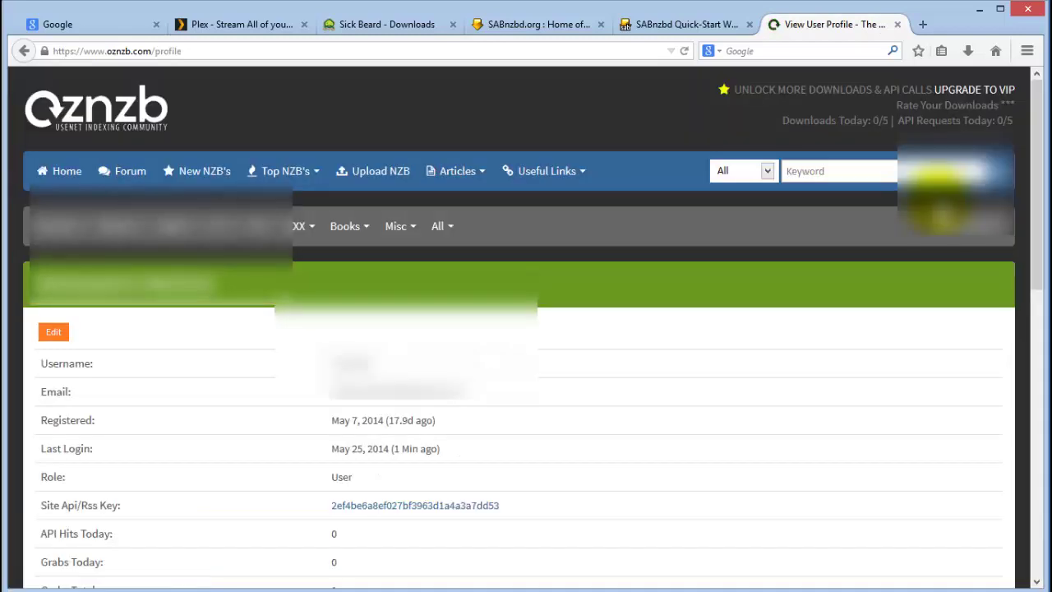
{"action": "scroll", "coordinate": [614, 473], "scroll_direction": "down", "scroll_amount": 2}
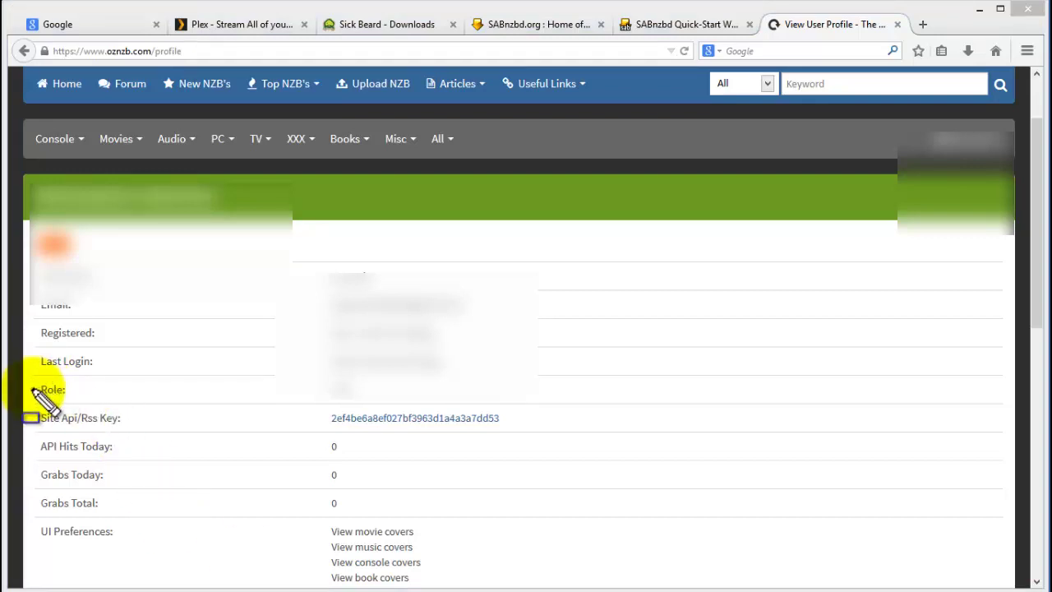
{"action": "mouse_move", "coordinate": [34, 389]}
{"action": "left_mouse_down"}
{"action": "mouse_move", "coordinate": [33, 412]}
{"action": "mouse_move", "coordinate": [520, 497]}
{"action": "mouse_move", "coordinate": [518, 423]}
{"action": "mouse_move", "coordinate": [517, 434]}
{"action": "left_mouse_up"}
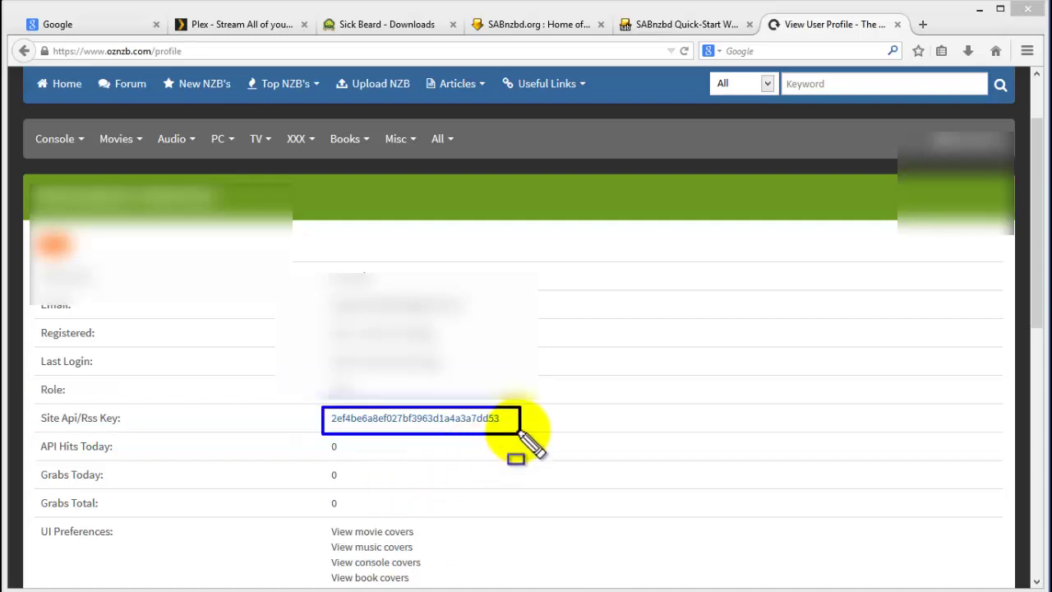
{"action": "key", "text": "Escape"}
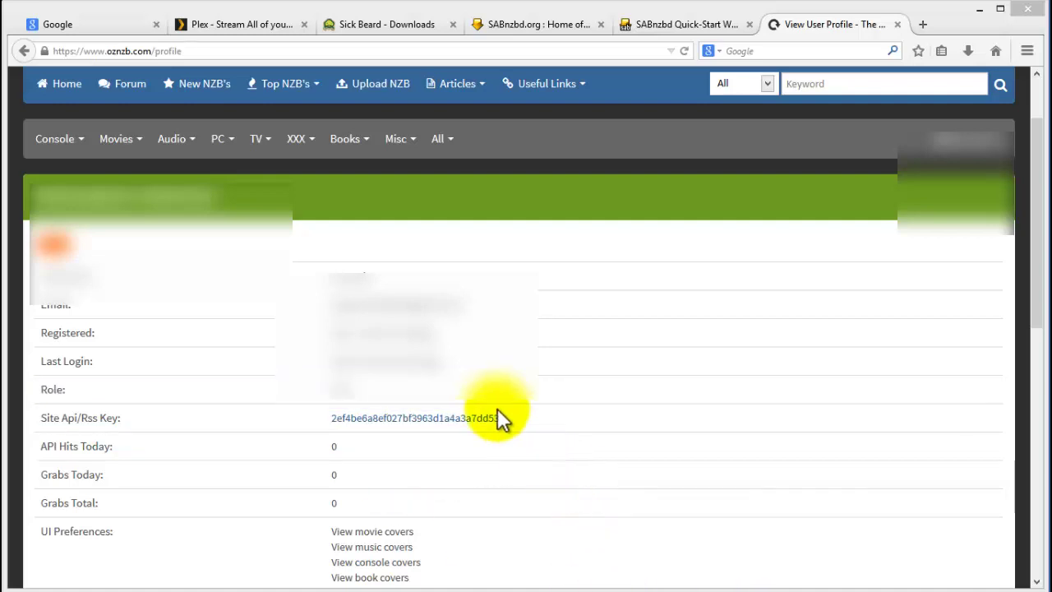
{"action": "left_click_drag", "start_coordinate": [502, 417], "coordinate": [333, 419]}
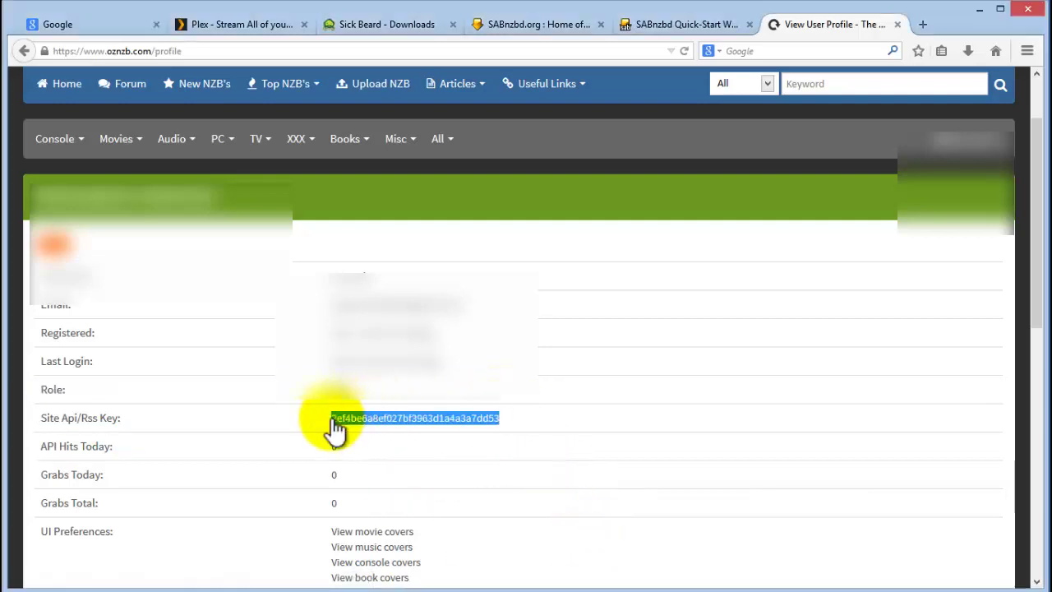
Paste the copied key into the wizard's Site API Key field.
{"action": "left_click", "coordinate": [689, 25]}
{"action": "left_click", "coordinate": [220, 278]}
{"action": "key", "text": "ctrl+v"}
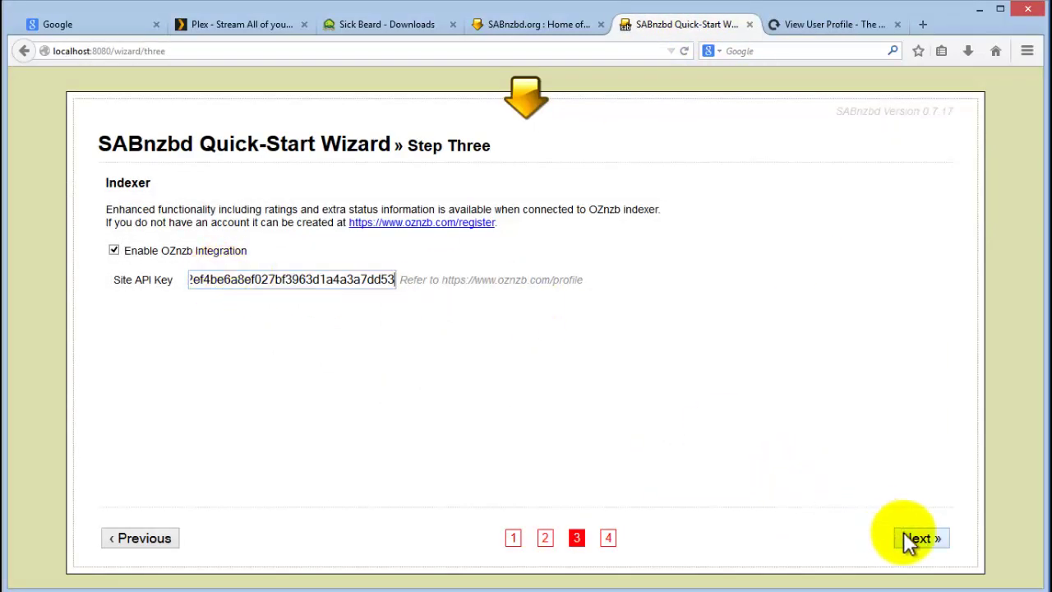
{"action": "left_click", "coordinate": [920, 539]}
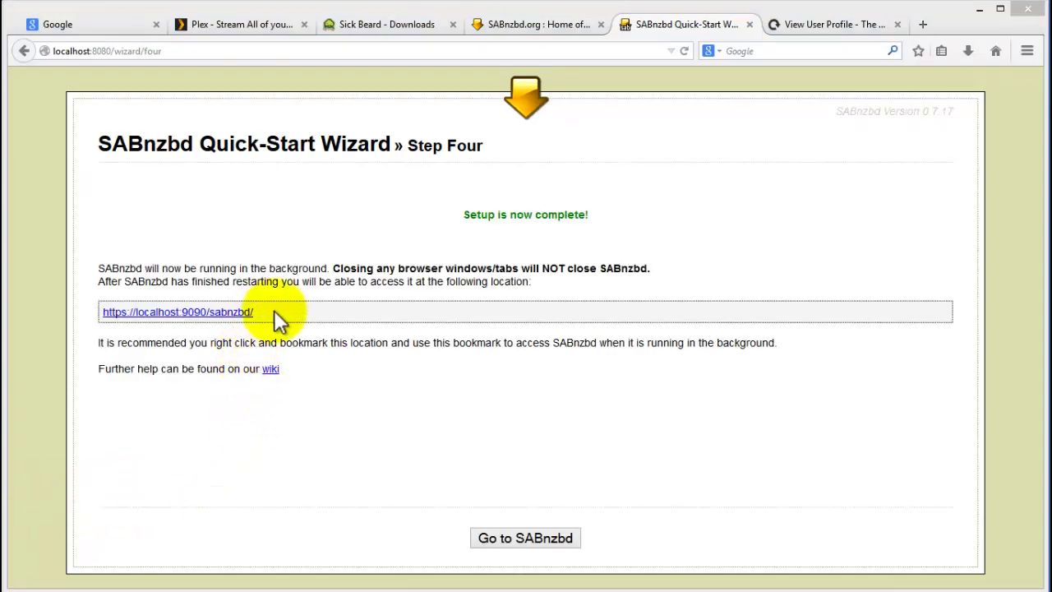
{"action": "left_click_drag", "start_coordinate": [270, 313], "coordinate": [102, 312]}
{"action": "key", "text": "ctrl+c"}
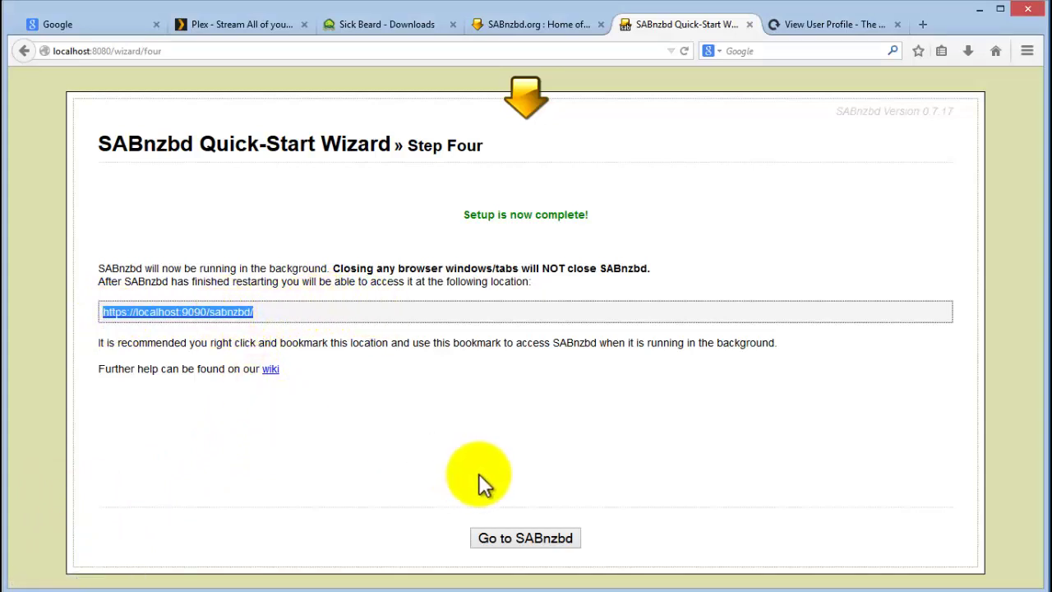
{"action": "left_click", "coordinate": [169, 51]}
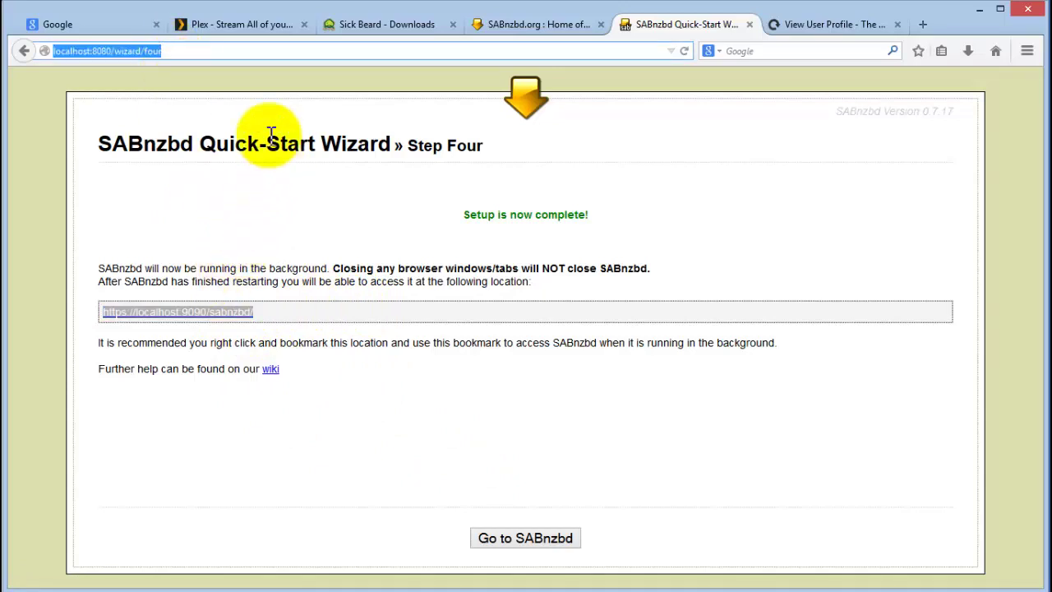
{"action": "key", "text": "ctrl+v"}
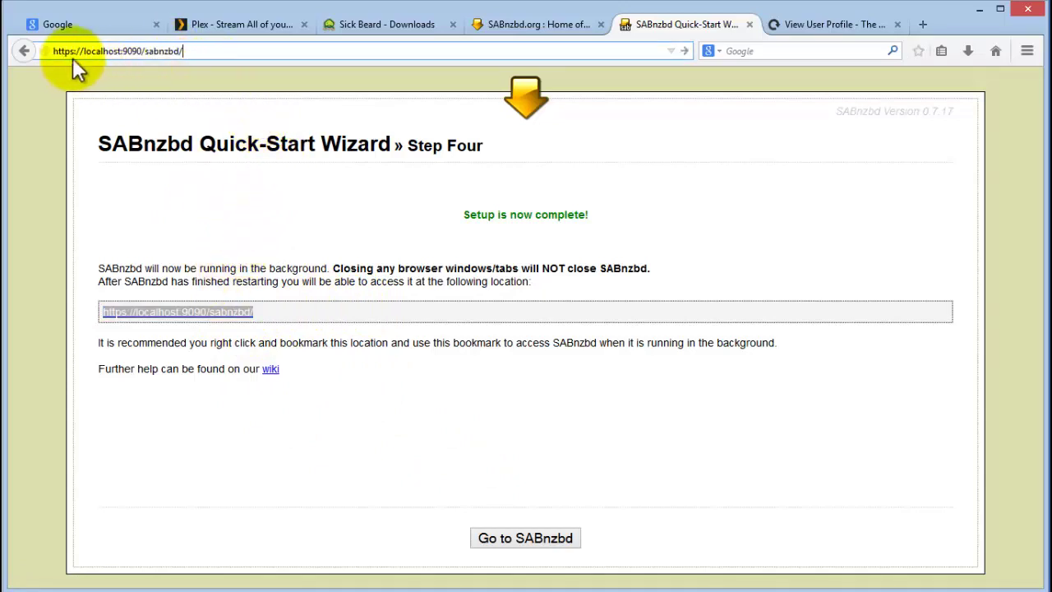
Correct and load the SABnzbd address, adding a security exception for localhost:9090.
{"action": "left_click", "coordinate": [75, 51]}
{"action": "key", "text": "BackSpace"}
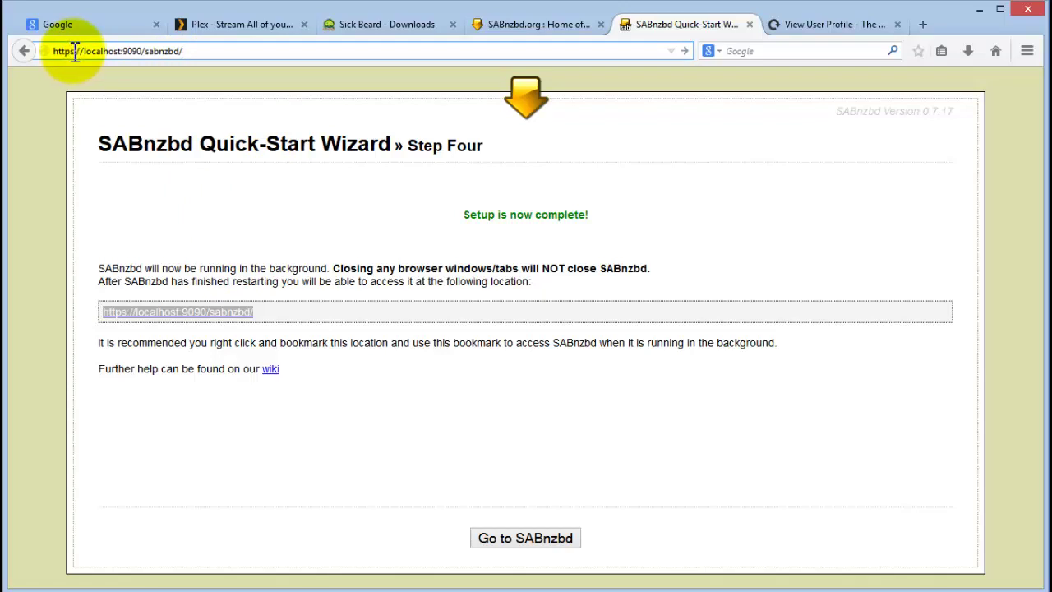
{"action": "left_click", "coordinate": [143, 51]}
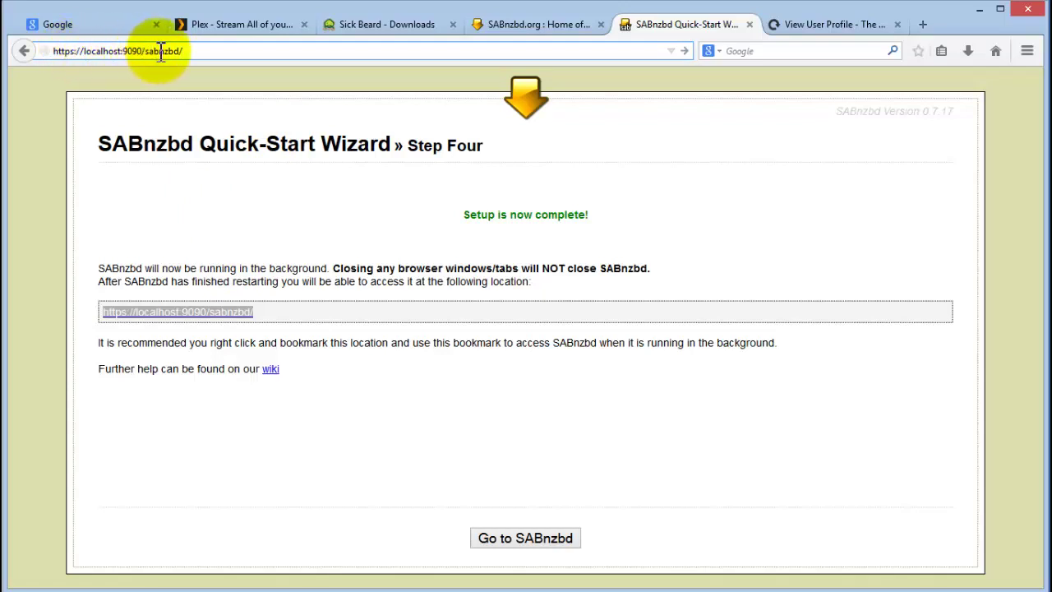
{"action": "left_click", "coordinate": [206, 52]}
{"action": "key", "text": "Return"}
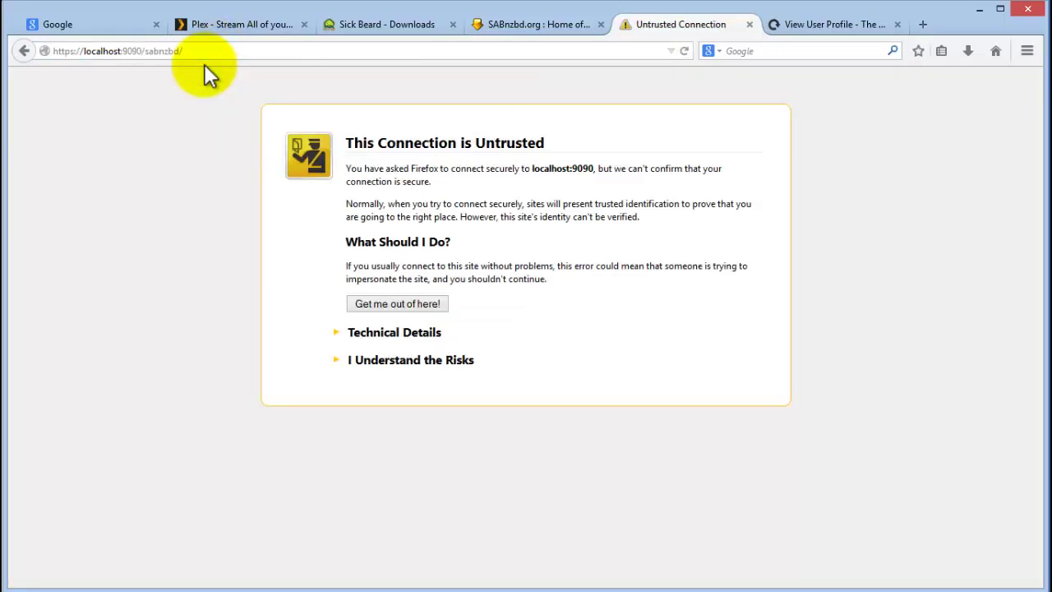
{"action": "left_click", "coordinate": [354, 360]}
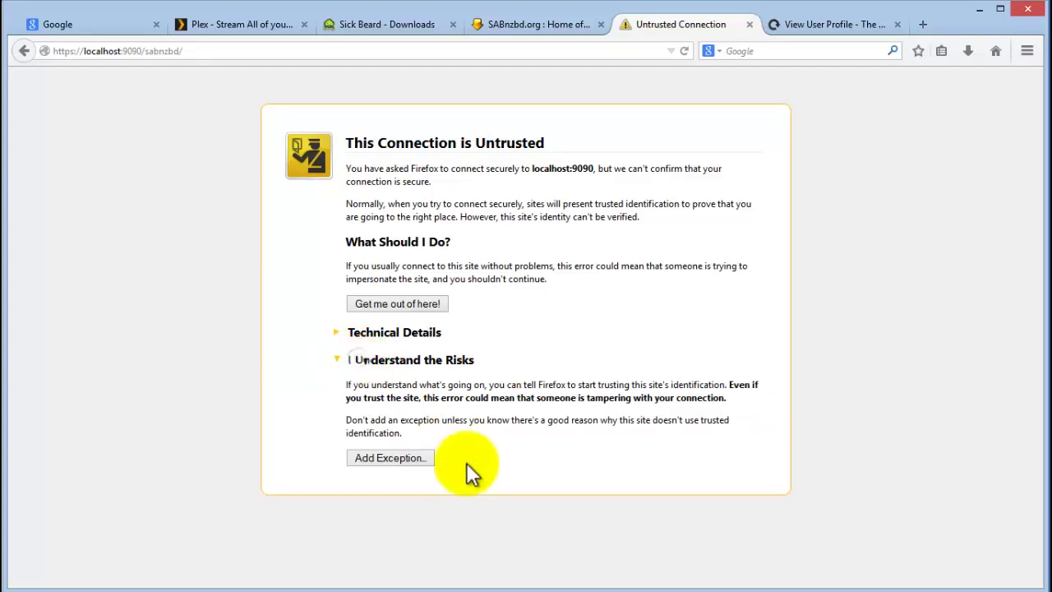
{"action": "left_click", "coordinate": [405, 455]}
{"action": "left_click", "coordinate": [580, 472]}
Log into the SABnzbd web interface with the admin user name and password.
{"action": "left_click", "coordinate": [415, 296]}
{"action": "type", "text": "sabadmin"}
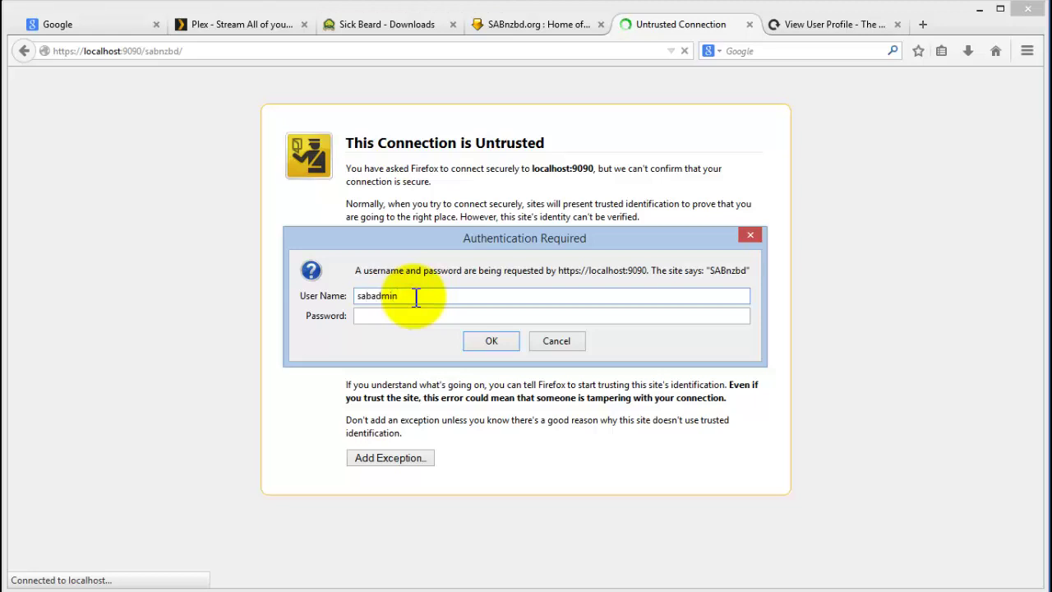
{"action": "key", "text": "Tab"}
{"action": "type", "text": "admin"}
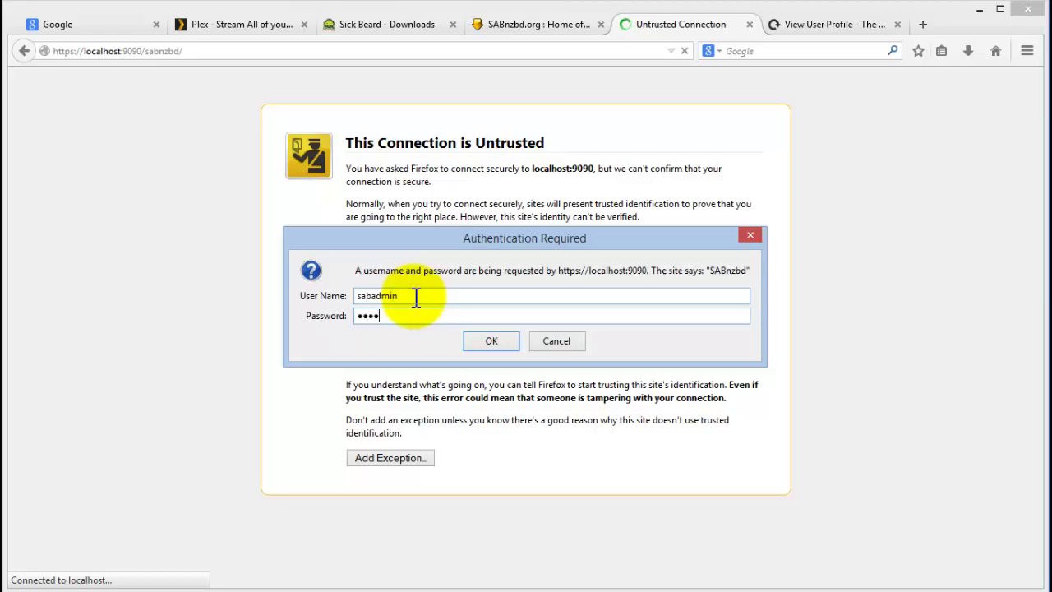
{"action": "type", "text": "min"}
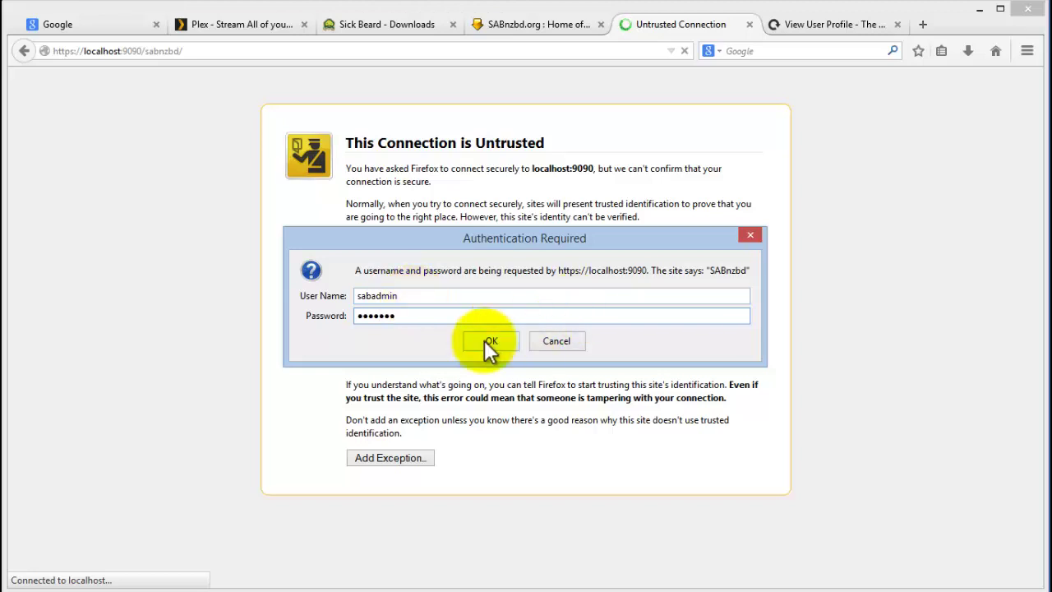
{"action": "left_click", "coordinate": [483, 340]}
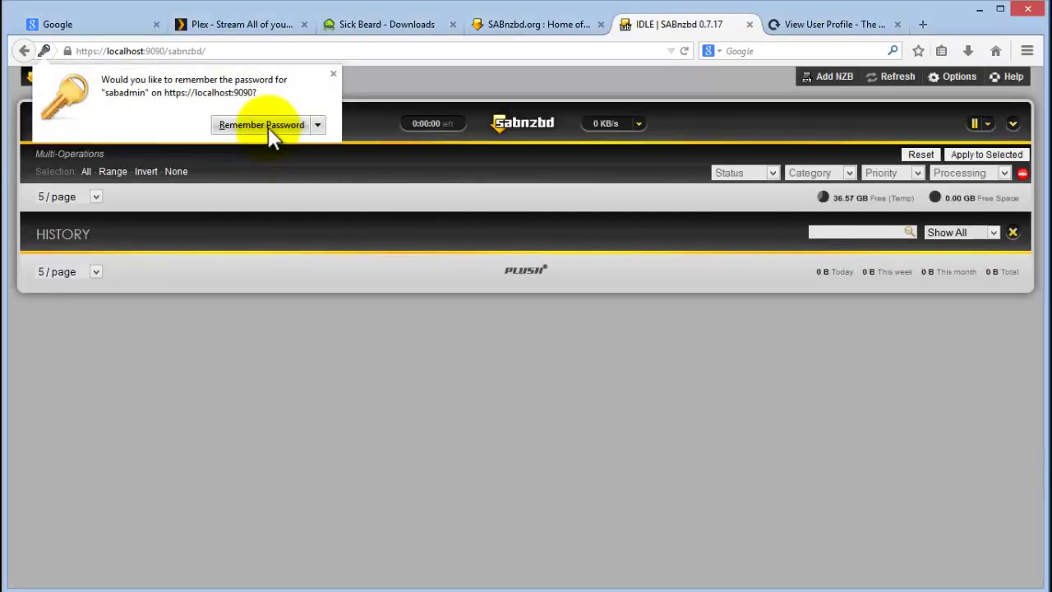
Let Firefox remember the SABnzbd password, then check the general options without changes.
{"action": "left_click", "coordinate": [261, 125]}
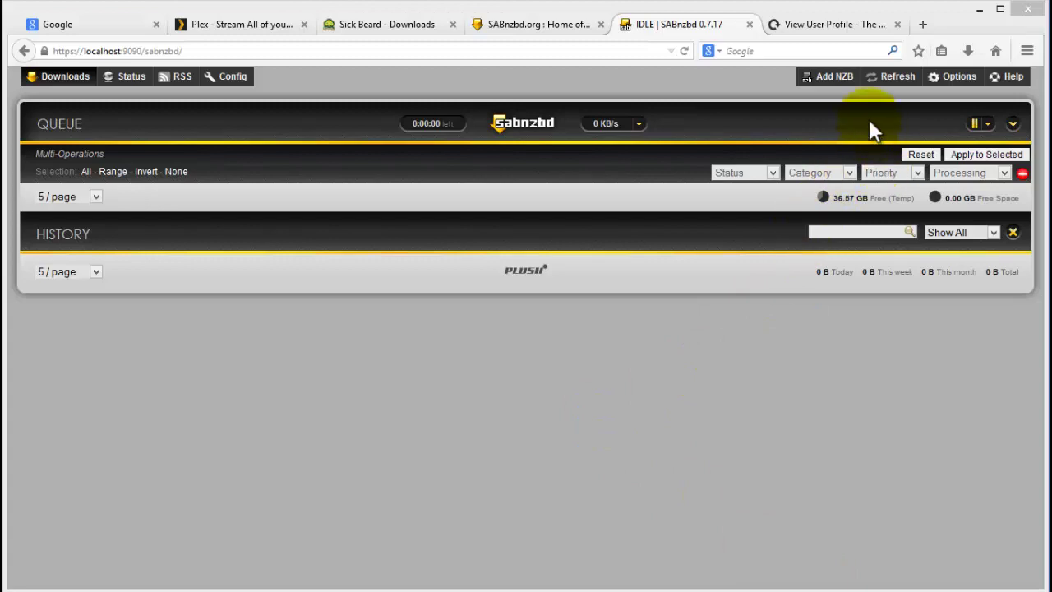
{"action": "left_click", "coordinate": [957, 76]}
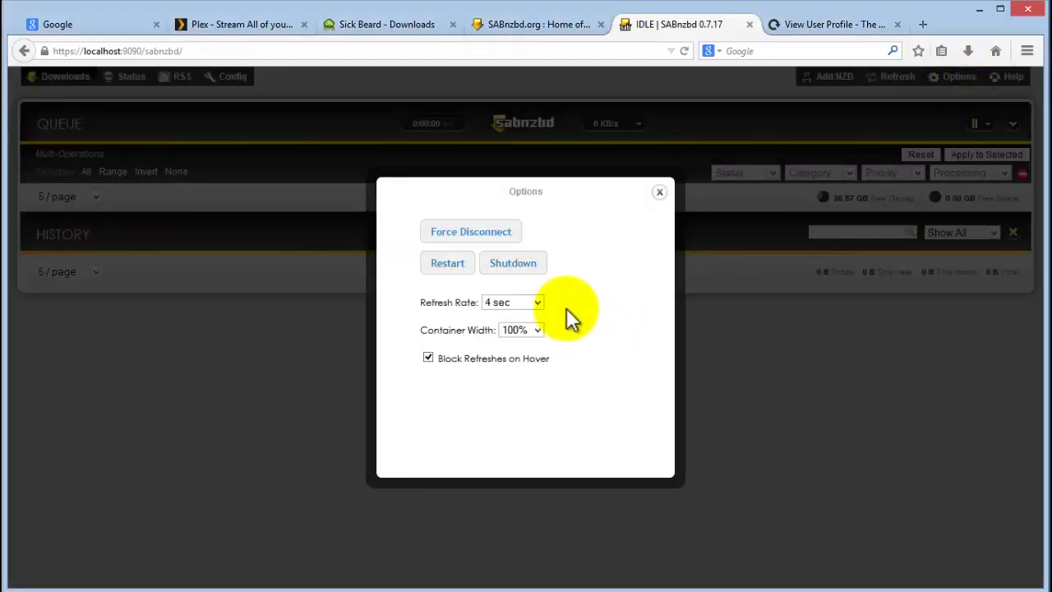
{"action": "left_click", "coordinate": [661, 195]}
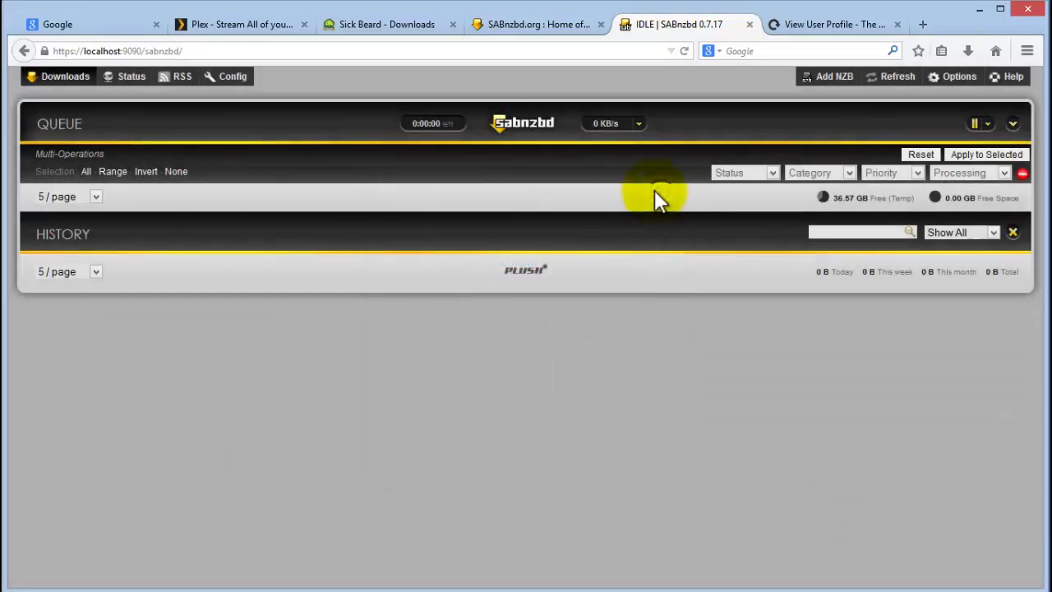
Test the free.xsusenet.com server connection, then return to the queue and the OZnzb tab.
{"action": "left_click", "coordinate": [237, 88]}
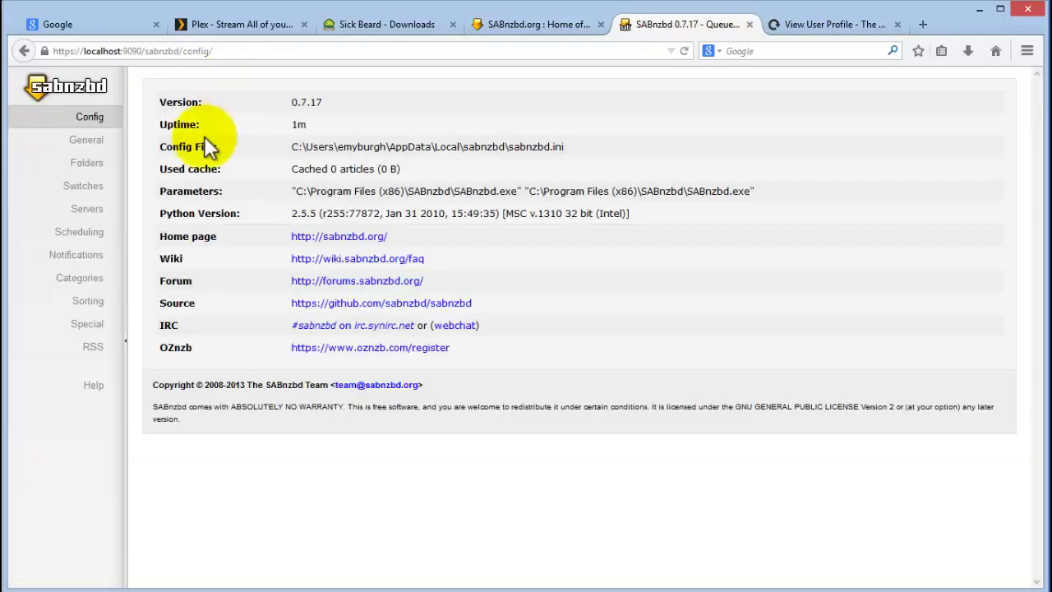
{"action": "left_click", "coordinate": [86, 209]}
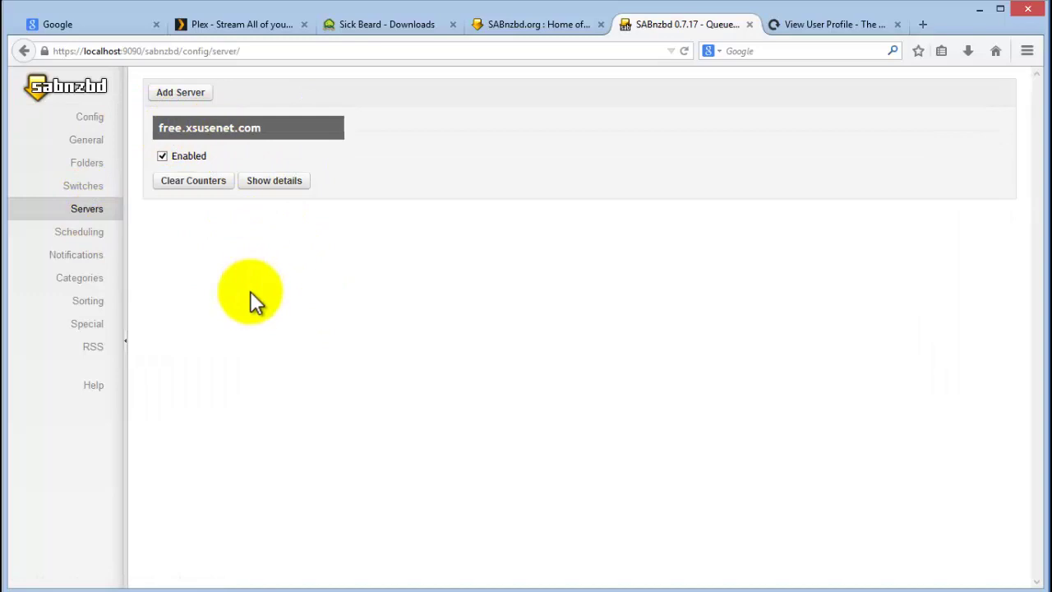
{"action": "left_click", "coordinate": [276, 183]}
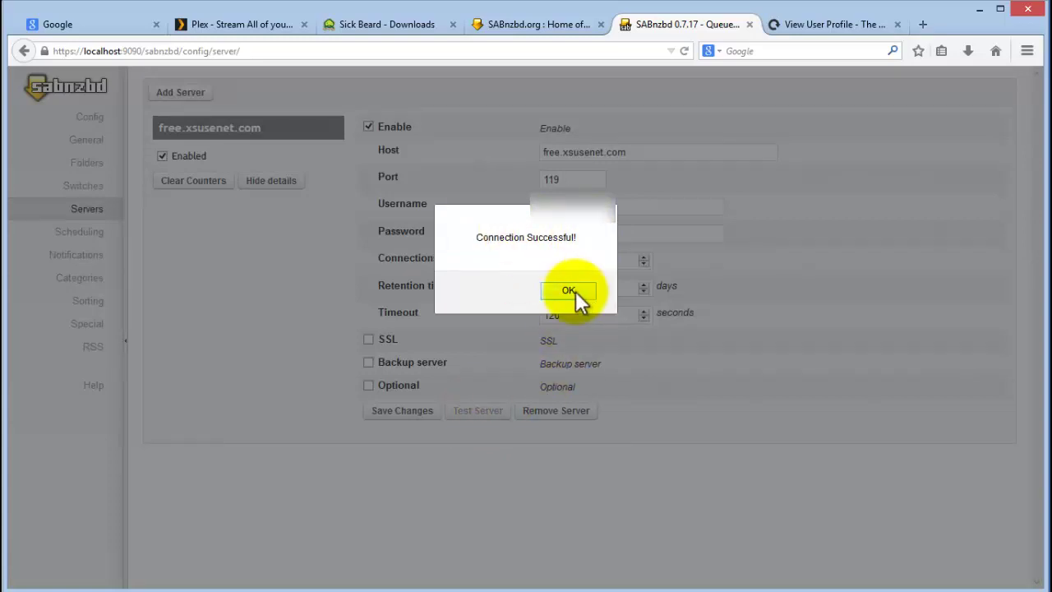
{"action": "left_click", "coordinate": [567, 291]}
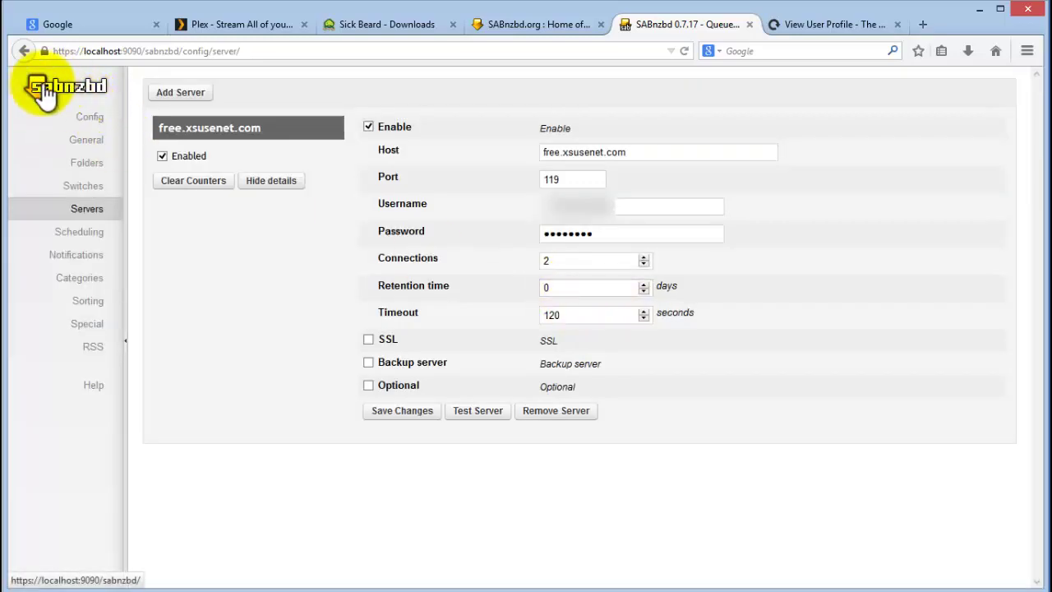
{"action": "left_click", "coordinate": [72, 94]}
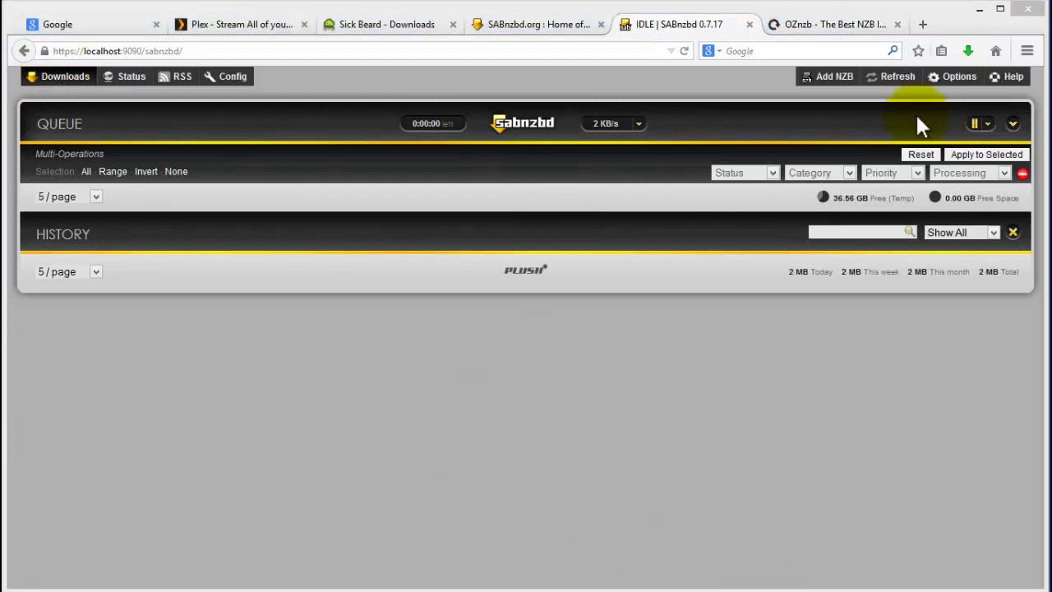
{"action": "left_click", "coordinate": [828, 23]}
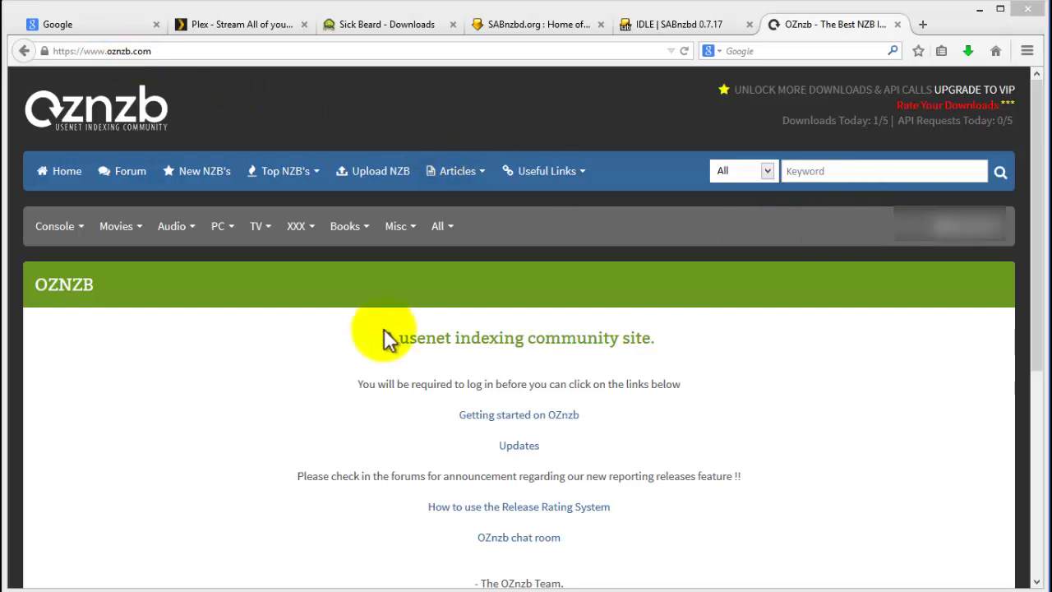
Open OZnzb's New NZB's list and browse the Latest HD Movies releases.
{"action": "left_click", "coordinate": [197, 177]}
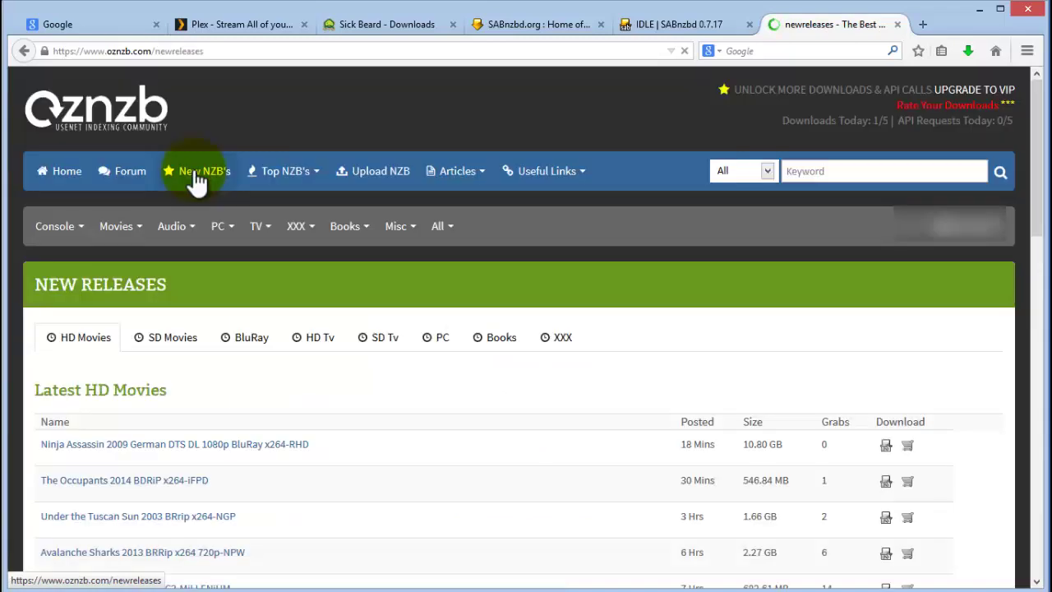
{"action": "scroll", "coordinate": [375, 511], "scroll_direction": "down", "scroll_amount": 4}
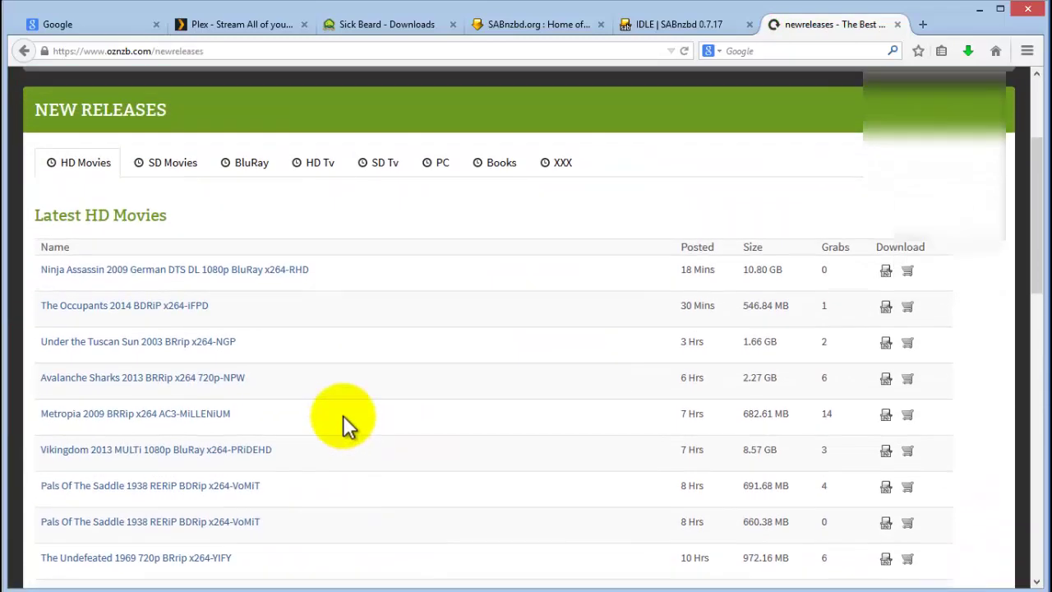
{"action": "scroll", "coordinate": [407, 388], "scroll_direction": "up", "scroll_amount": 4}
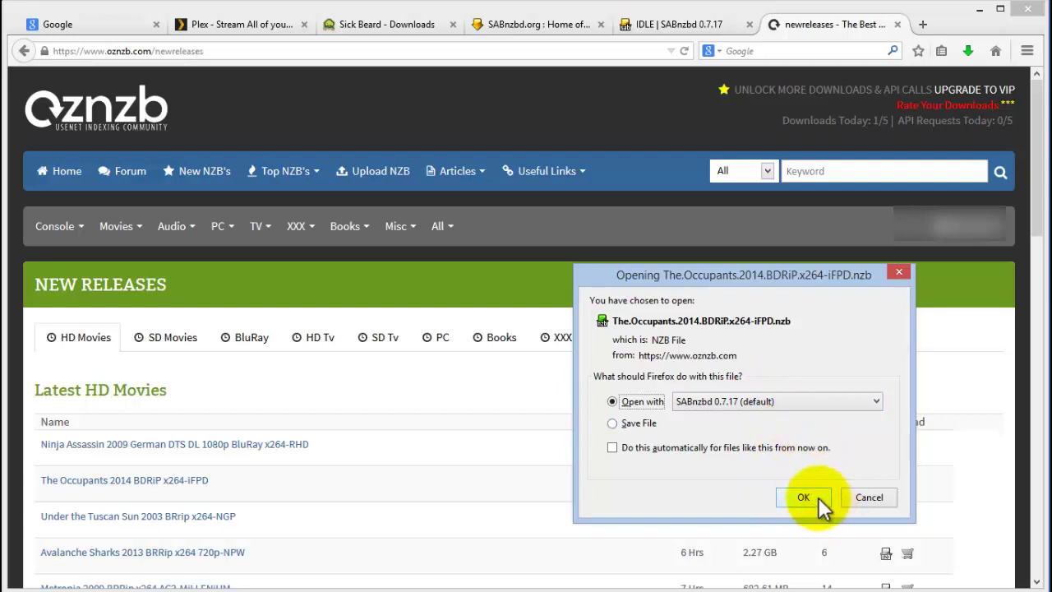
Open The.Occupants.2014 NZB with SABnzbd and watch it download in the queue.
{"action": "left_click", "coordinate": [811, 497]}
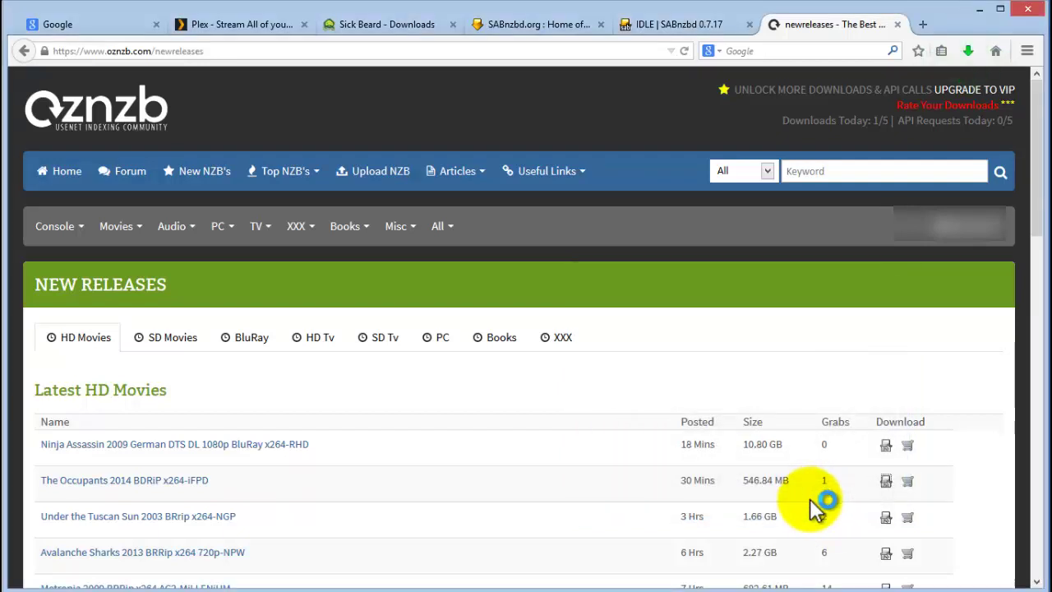
{"action": "left_click", "coordinate": [675, 26]}
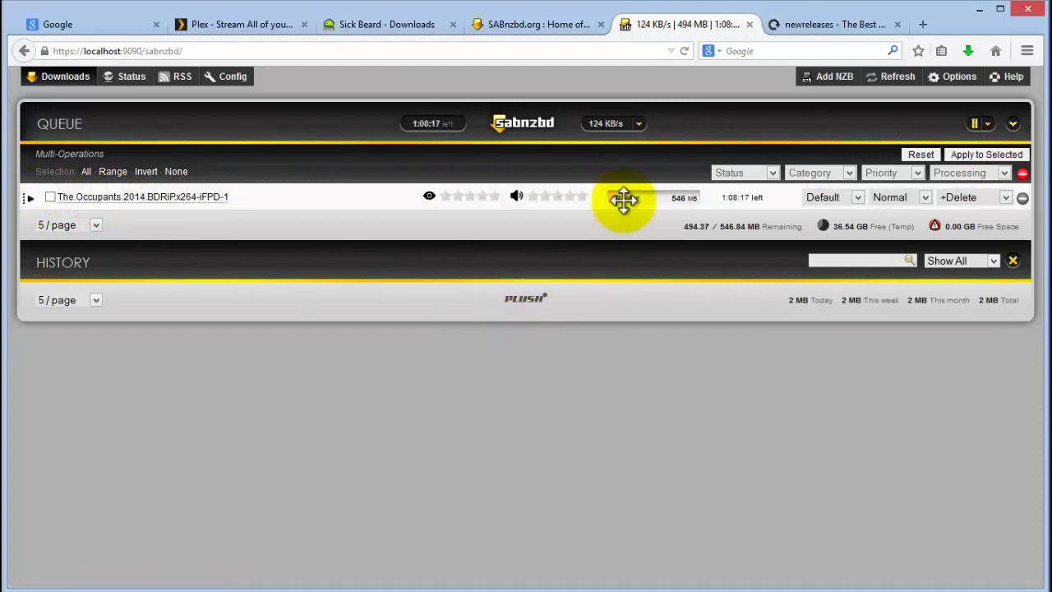
{"action": "left_click", "coordinate": [130, 82]}
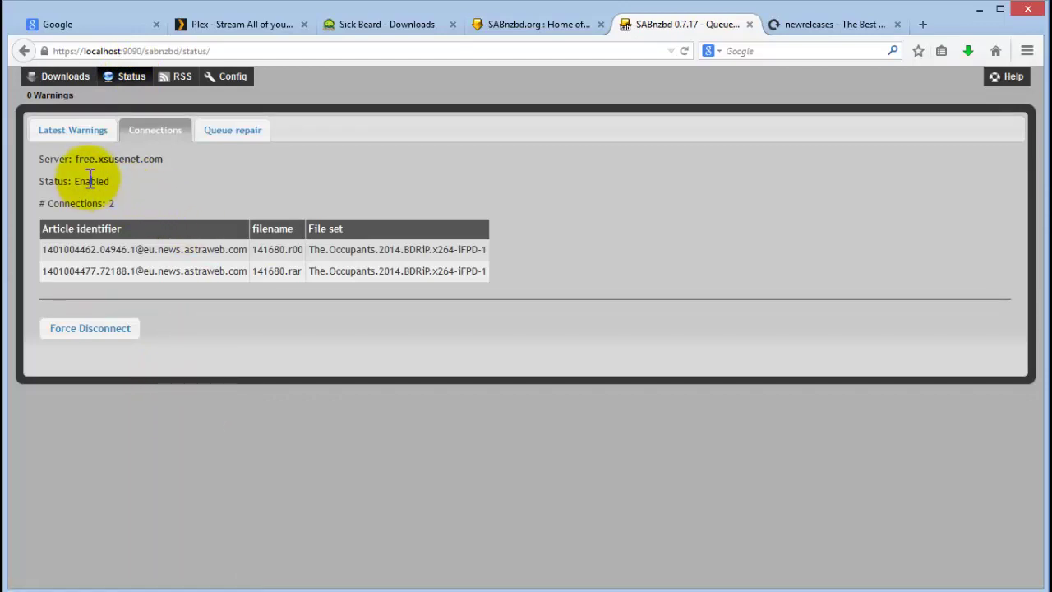
{"action": "left_click_drag", "start_coordinate": [80, 159], "coordinate": [158, 162]}
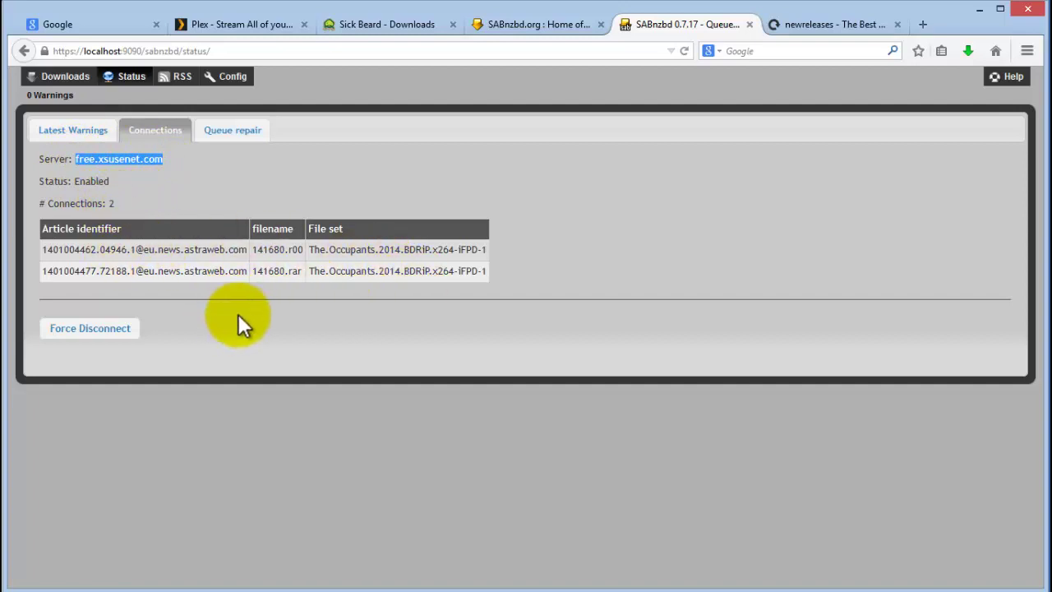
{"action": "left_click", "coordinate": [60, 76]}
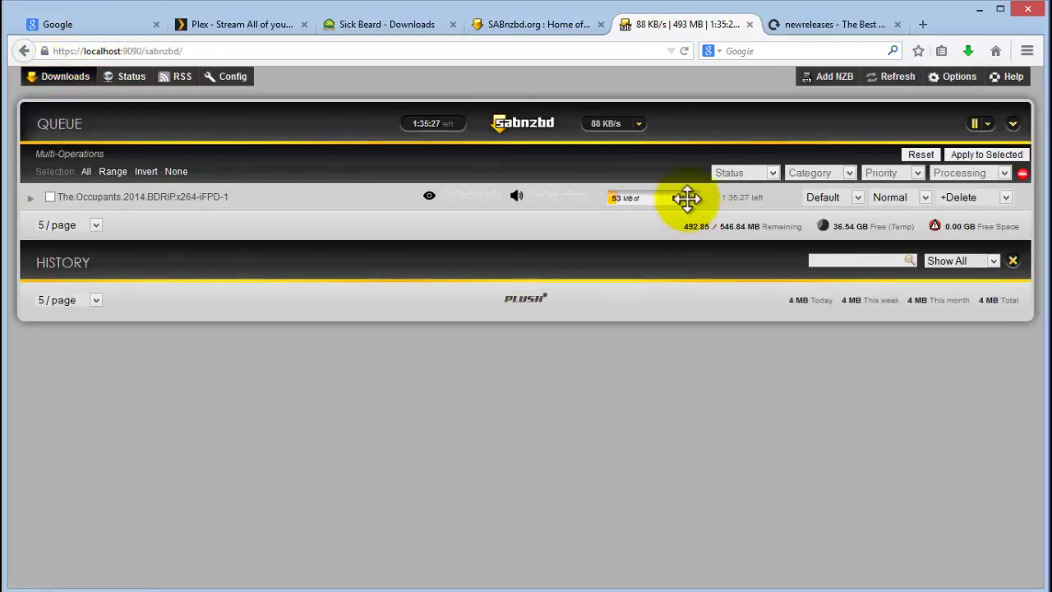
{"action": "left_click", "coordinate": [129, 207]}
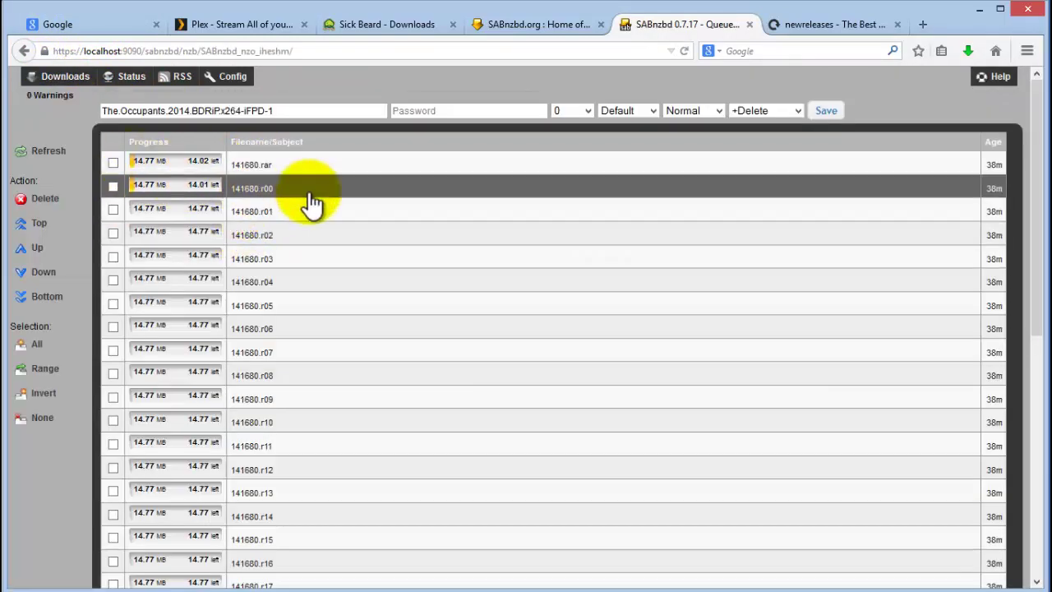
{"action": "scroll", "coordinate": [329, 328], "scroll_direction": "down", "scroll_amount": 5}
{"action": "scroll", "coordinate": [308, 416], "scroll_direction": "up", "scroll_amount": 5}
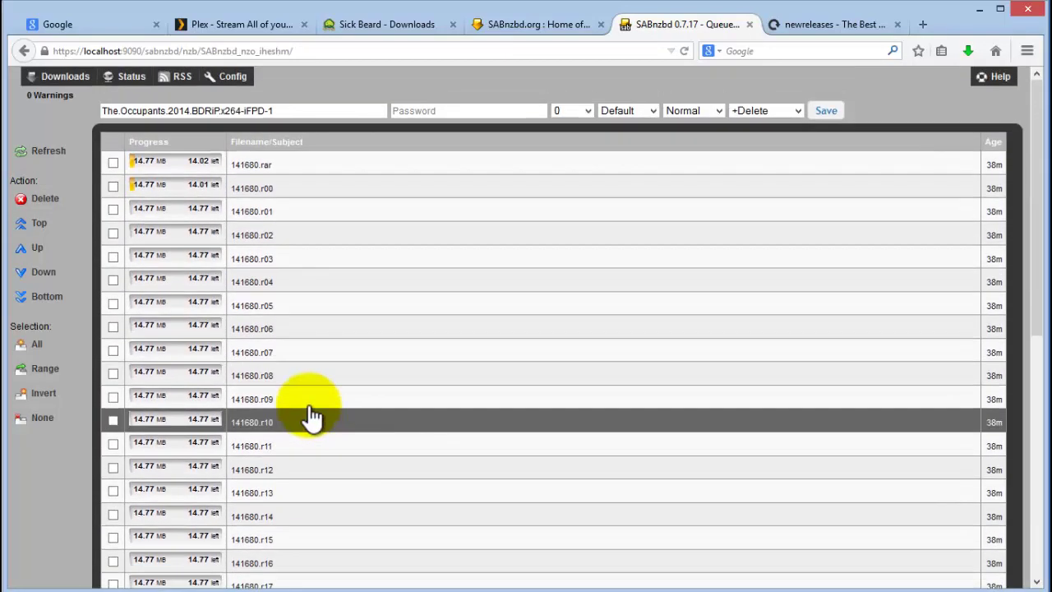
{"action": "left_click", "coordinate": [72, 76]}
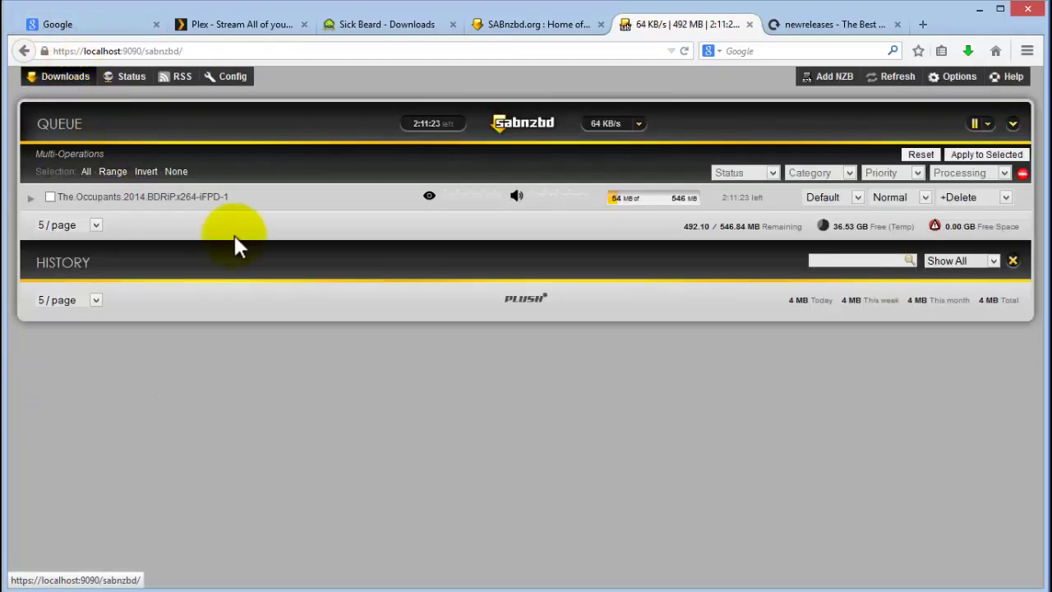
Remove The.Occupants job from the queue with Remove NZB & Delete Files.
{"action": "left_click", "coordinate": [50, 197]}
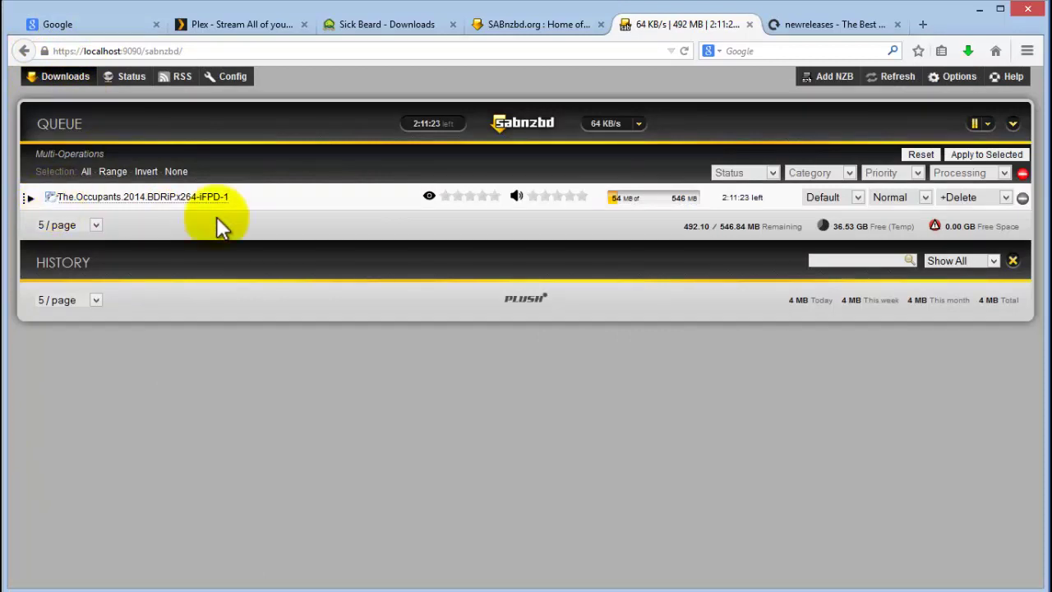
{"action": "left_click", "coordinate": [1022, 198]}
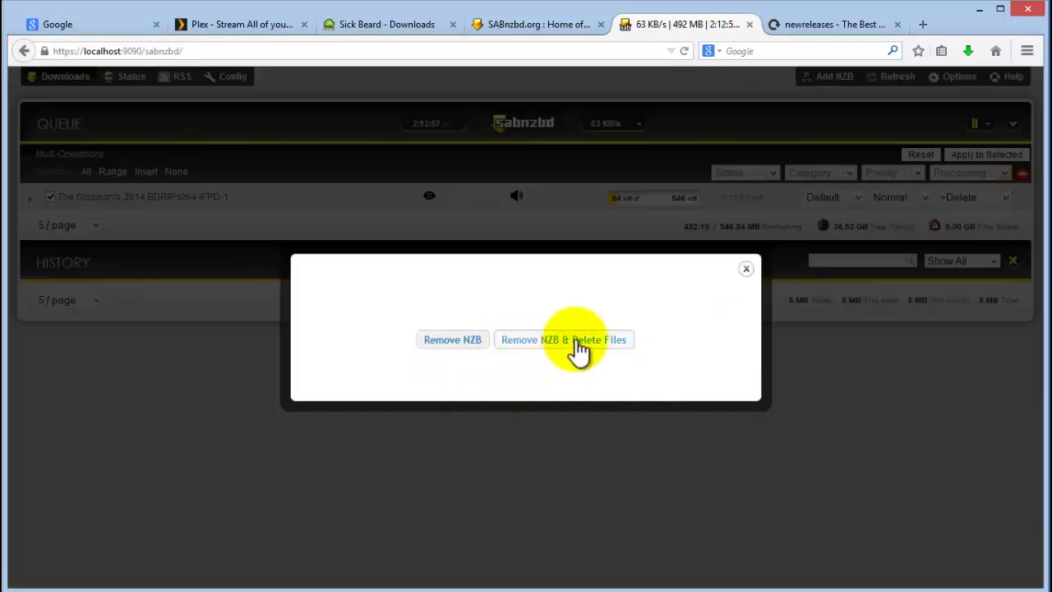
{"action": "left_click", "coordinate": [745, 269]}
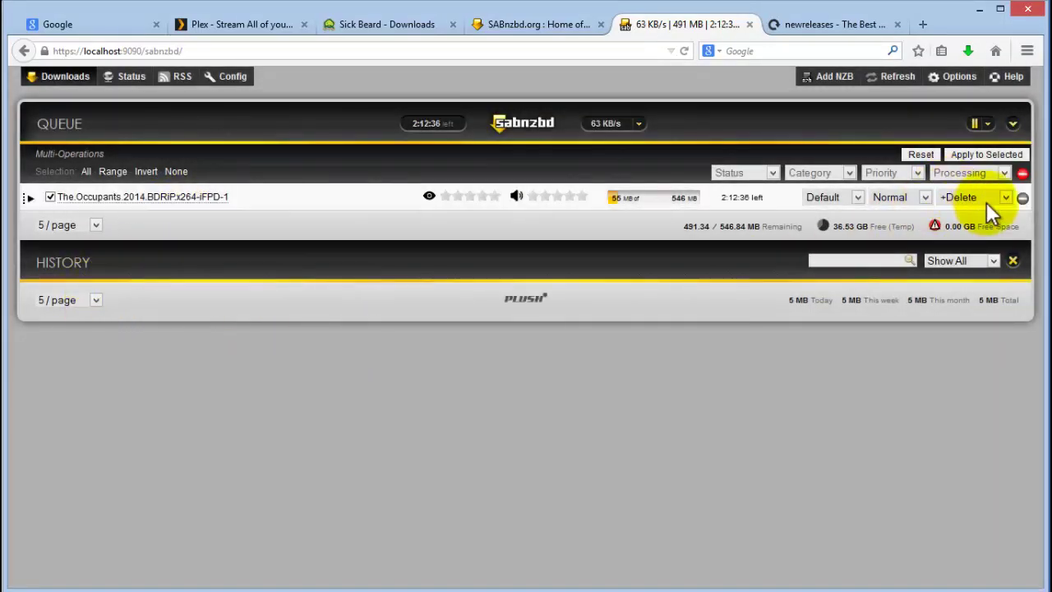
{"action": "left_click", "coordinate": [1021, 199]}
{"action": "left_click", "coordinate": [534, 341]}
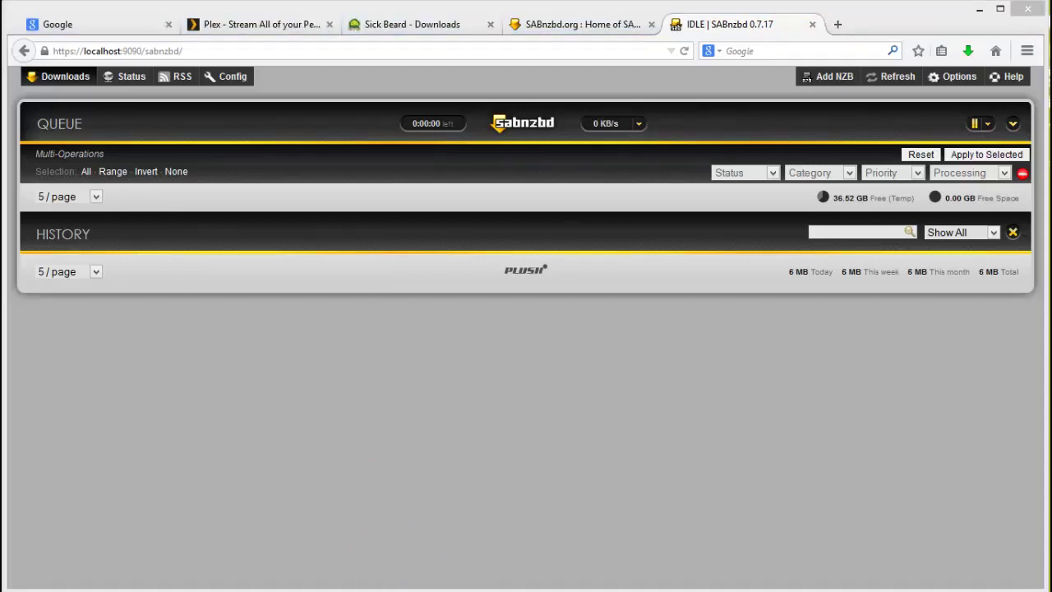
Extract the SickBeard zip with 7-Zip into a SickBeard-win32-alpha-build503 folder.
{"action": "key", "text": "alt+Tab"}
{"action": "right_click", "coordinate": [383, 268]}
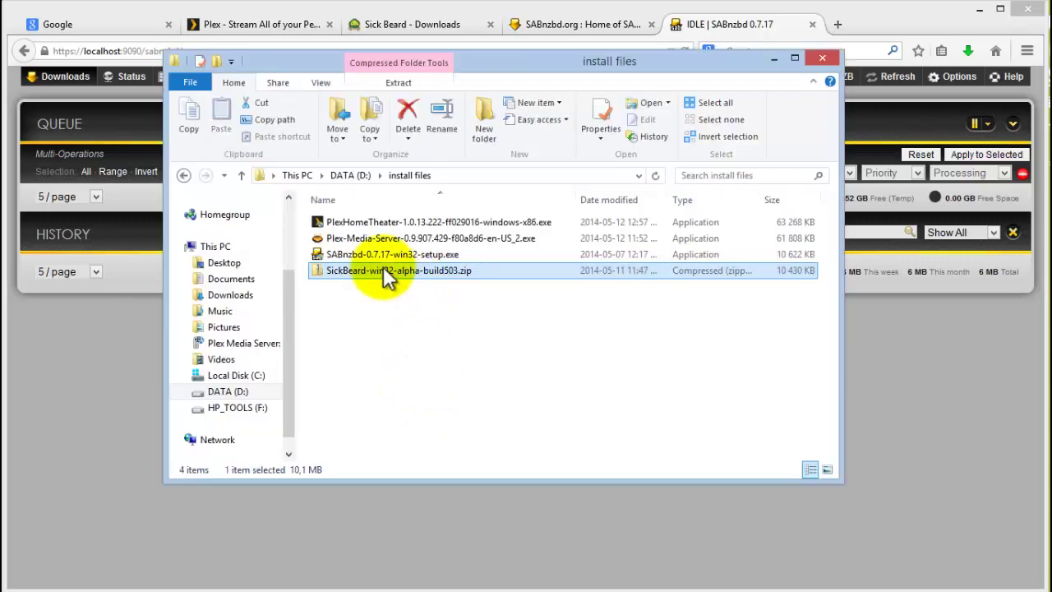
{"action": "mouse_move", "coordinate": [442, 373]}
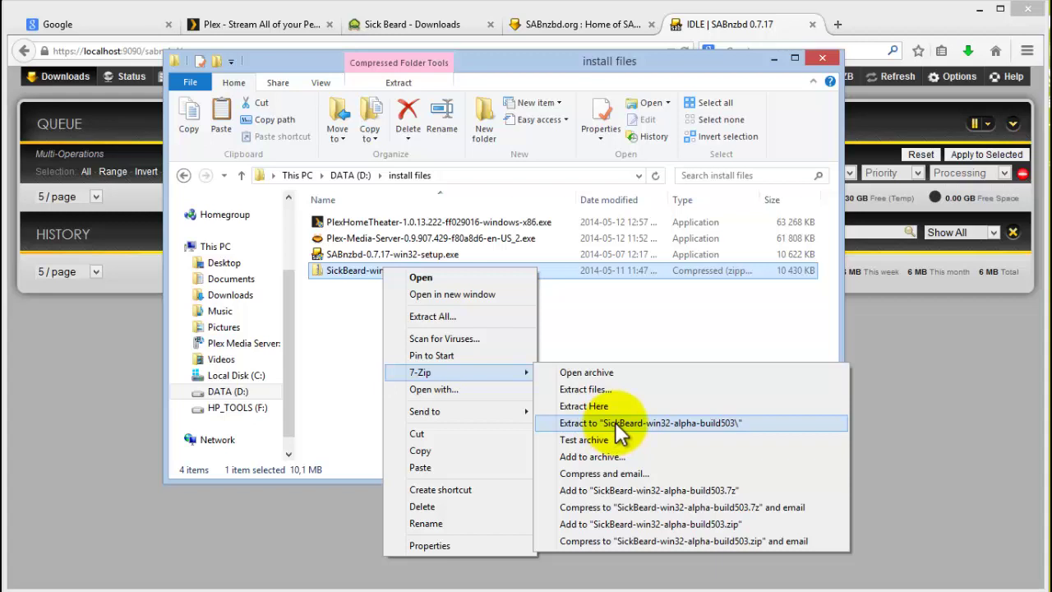
{"action": "left_click", "coordinate": [617, 425]}
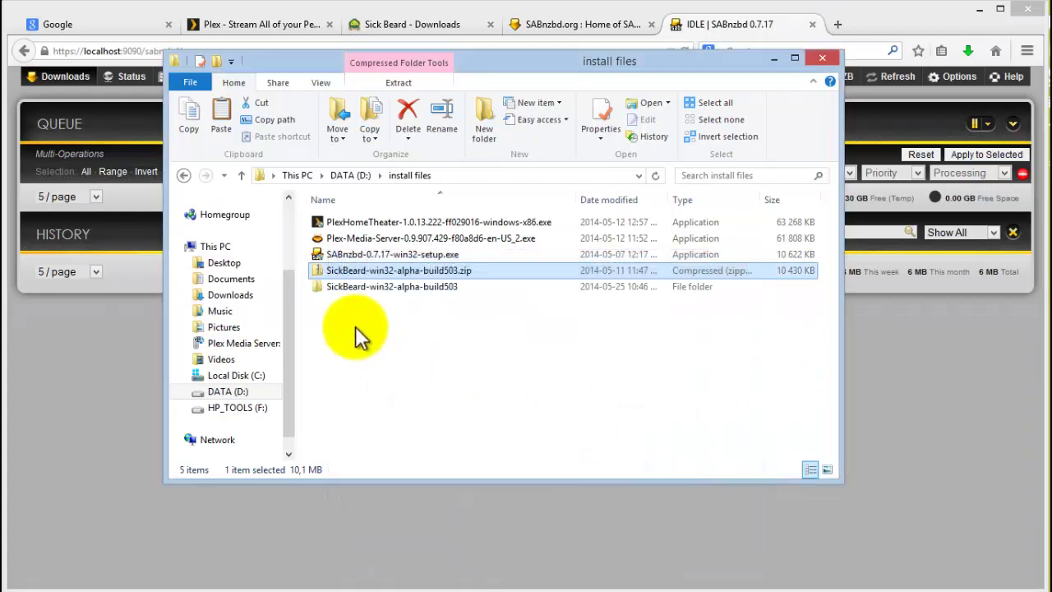
Copy the nine Sick Beard files from inside the zip and return to install files.
{"action": "double_click", "coordinate": [367, 287]}
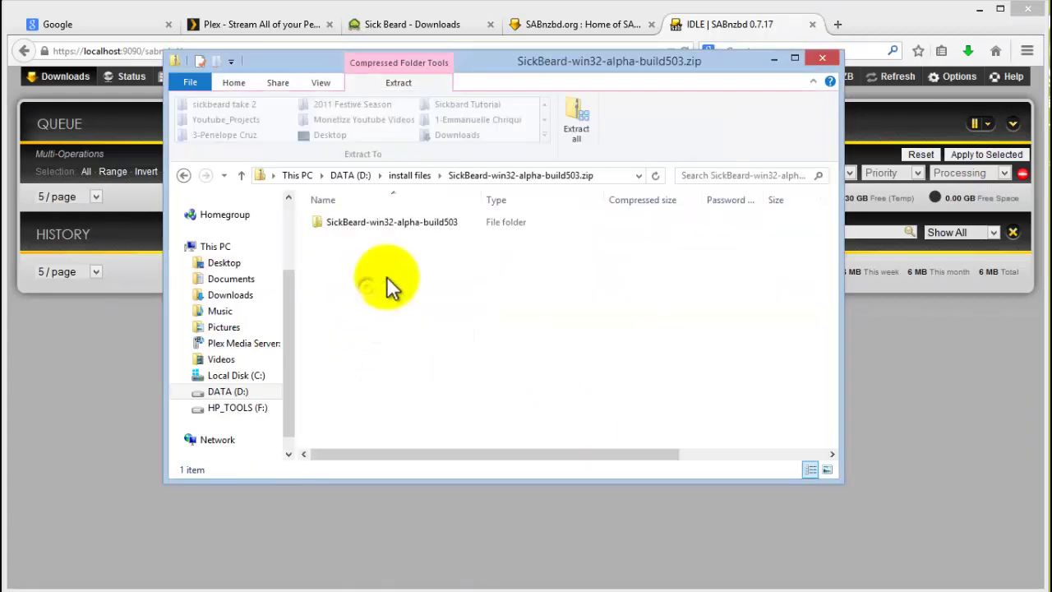
{"action": "double_click", "coordinate": [392, 224]}
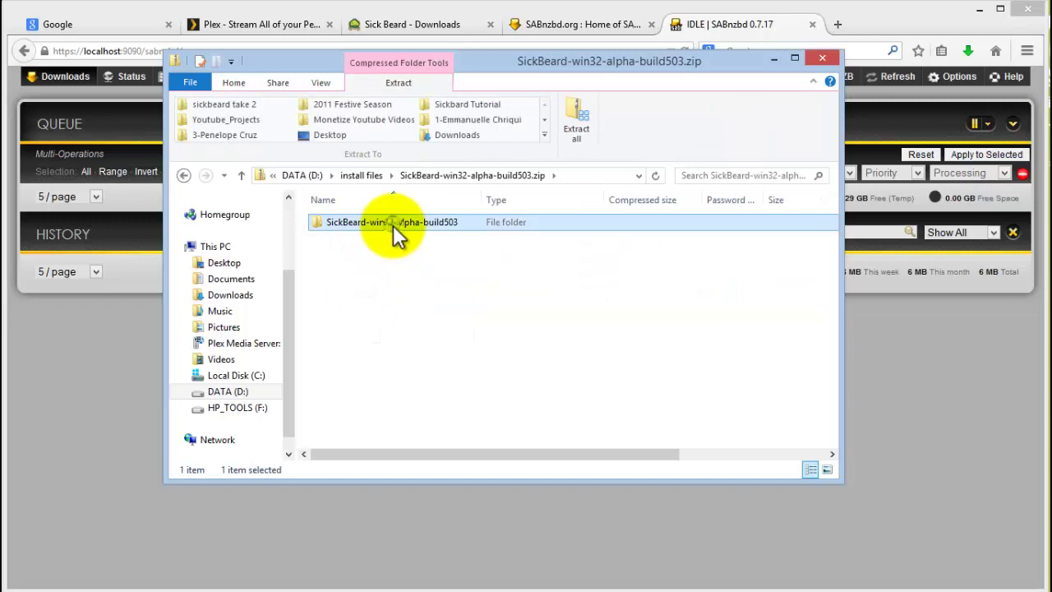
{"action": "left_click", "coordinate": [184, 176]}
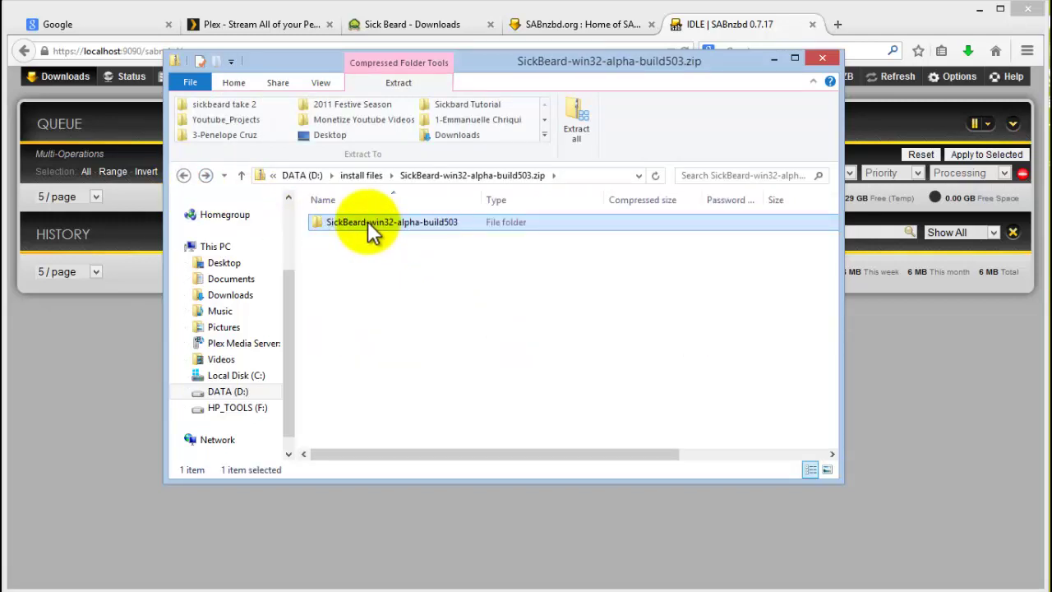
{"action": "double_click", "coordinate": [351, 223]}
{"action": "left_click_drag", "start_coordinate": [394, 386], "coordinate": [326, 210]}
{"action": "right_click", "coordinate": [387, 287]}
{"action": "left_click", "coordinate": [427, 321]}
{"action": "left_click", "coordinate": [317, 176]}
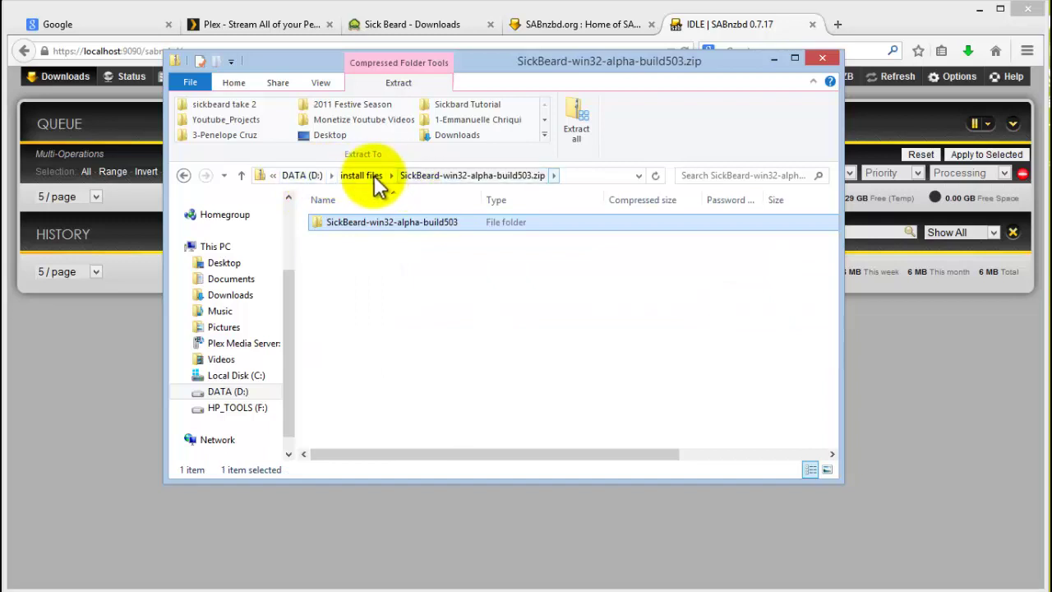
{"action": "left_click", "coordinate": [361, 176]}
{"action": "right_click", "coordinate": [380, 364]}
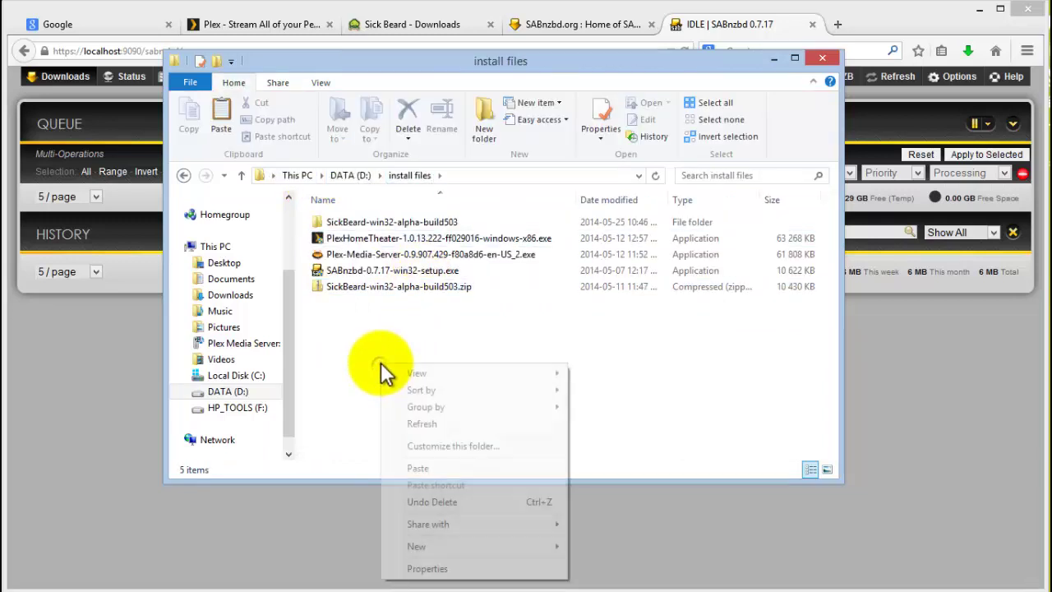
Create a Sickbeard folder in install files and paste the Sick Beard files into it.
{"action": "left_click", "coordinate": [480, 130]}
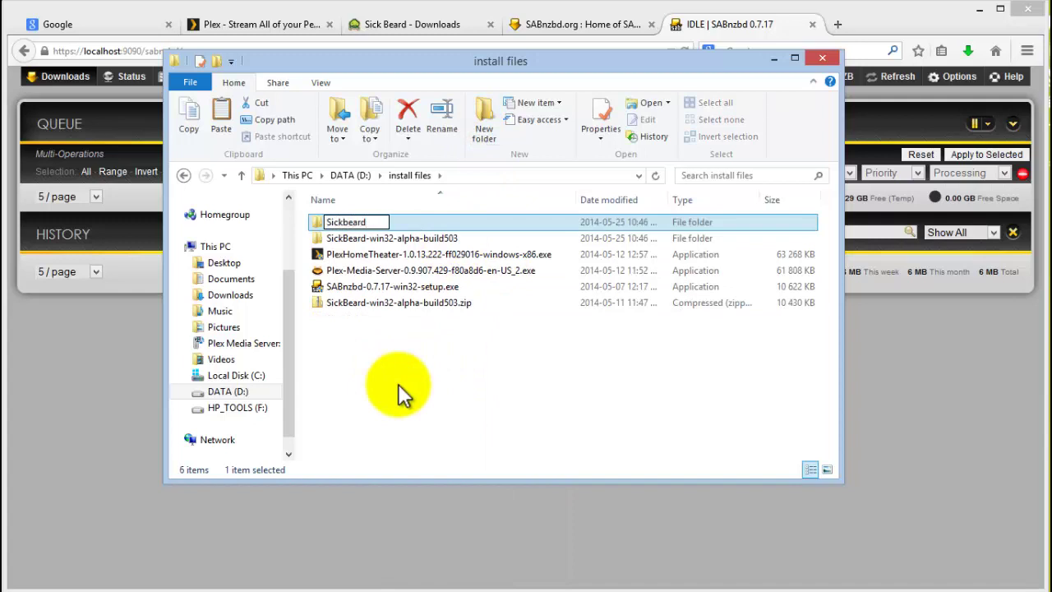
{"action": "left_click", "coordinate": [403, 392]}
{"action": "double_click", "coordinate": [353, 228]}
{"action": "right_click", "coordinate": [400, 327]}
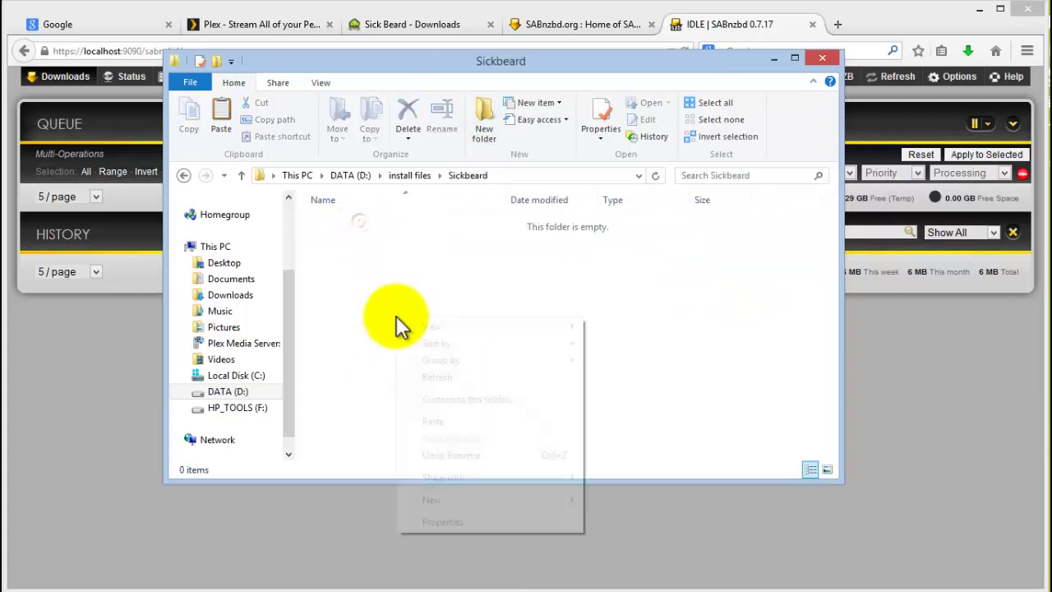
{"action": "left_click", "coordinate": [433, 420]}
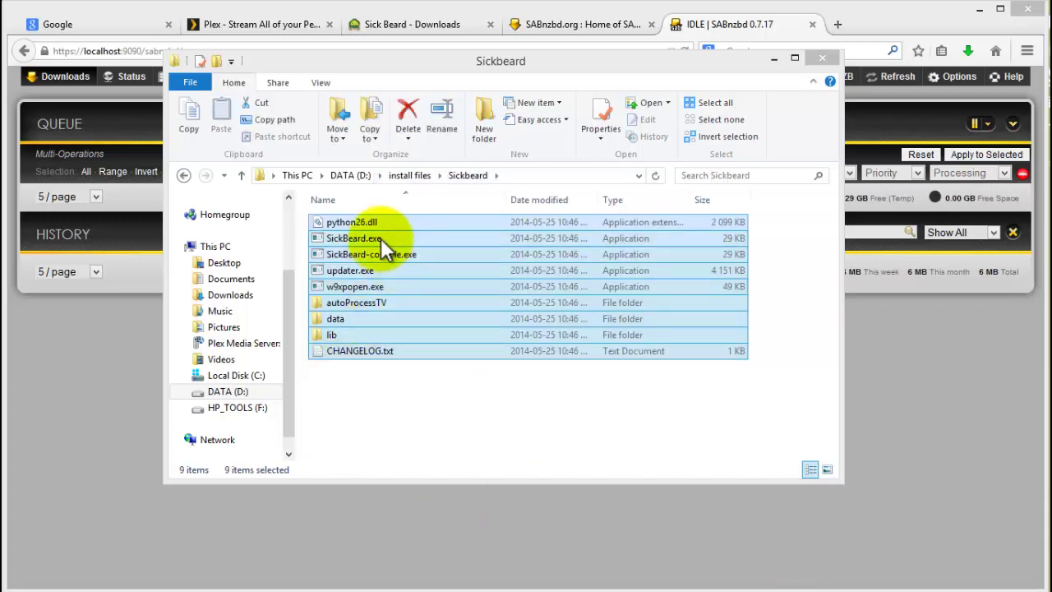
Create a shortcut to SickBeard.exe and cut it.
{"action": "left_click", "coordinate": [380, 238]}
{"action": "right_click", "coordinate": [361, 245]}
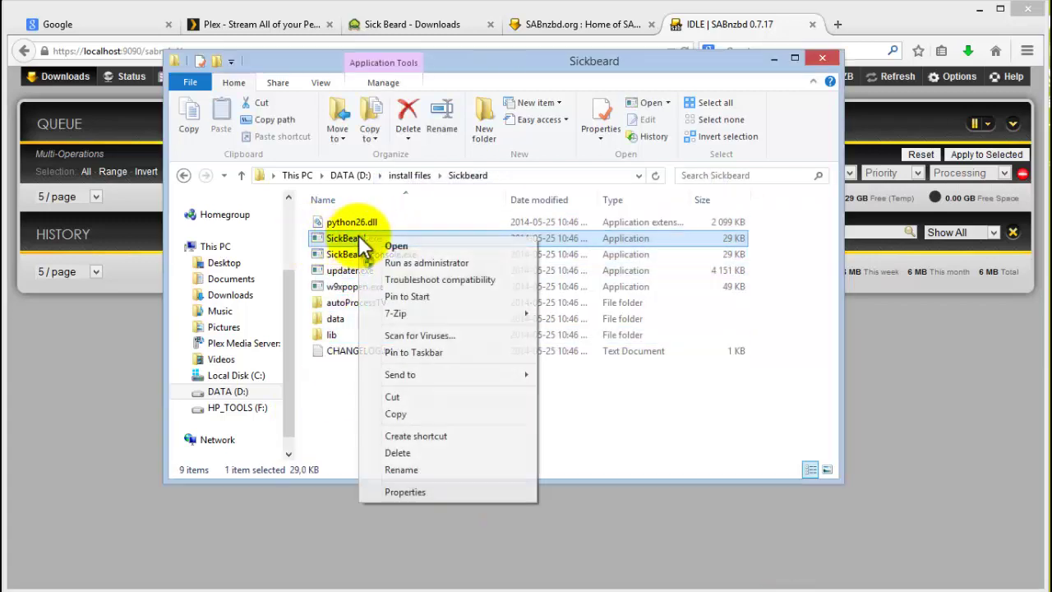
{"action": "left_click", "coordinate": [428, 436]}
{"action": "right_click", "coordinate": [402, 365]}
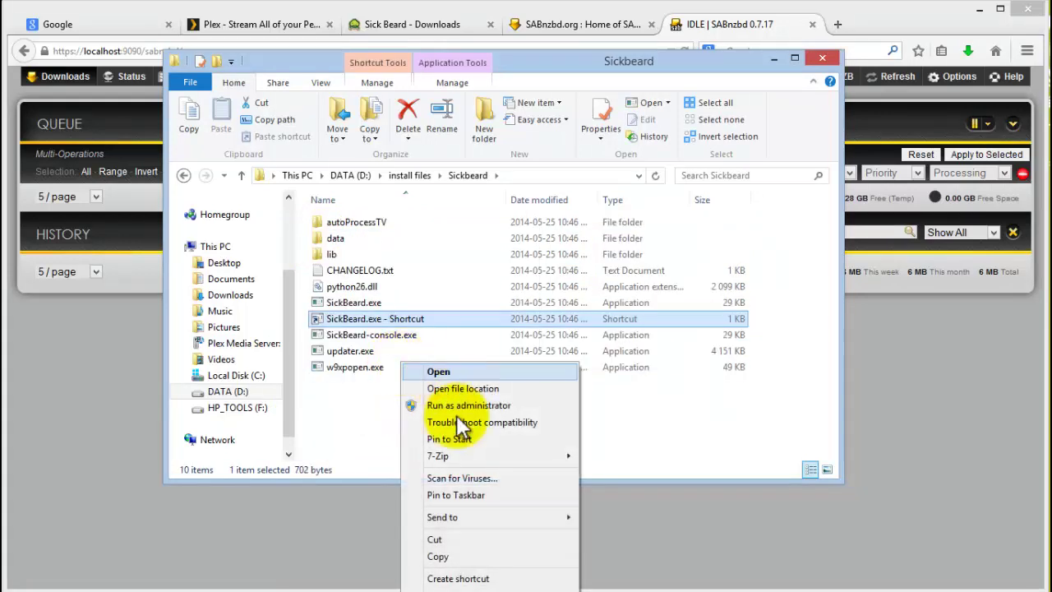
{"action": "left_click", "coordinate": [450, 539]}
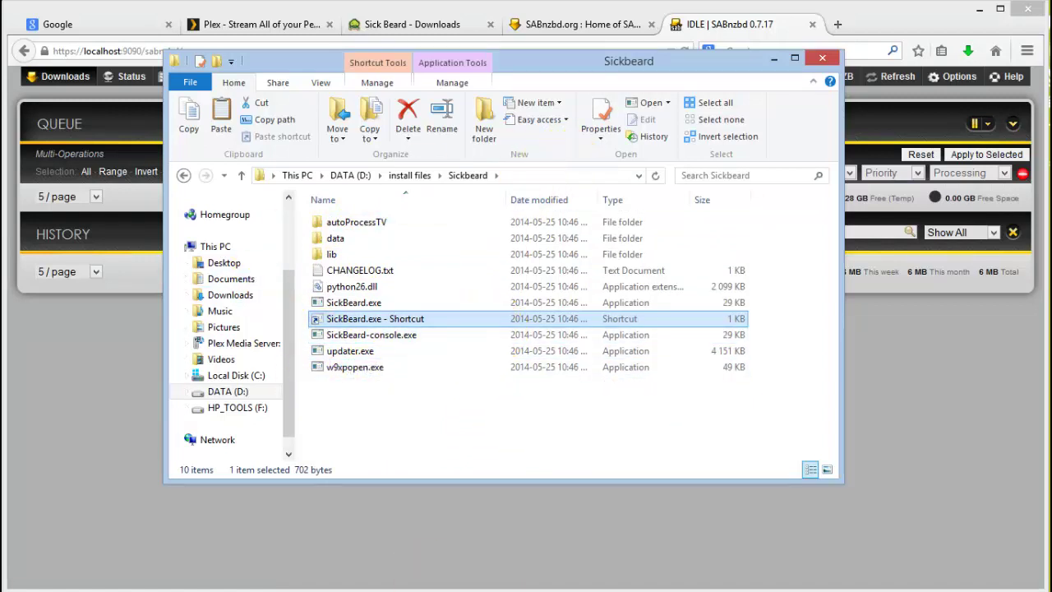
Paste the SickBeard.exe shortcut into the Windows StartUp folder.
{"action": "key", "text": "alt+Tab"}
{"action": "right_click", "coordinate": [391, 383]}
{"action": "left_click", "coordinate": [431, 484]}
Confirm moving SickBeard.exe - Shortcut into StartUp, launch Sick Beard from it, and close the window.
{"action": "left_click", "coordinate": [540, 288]}
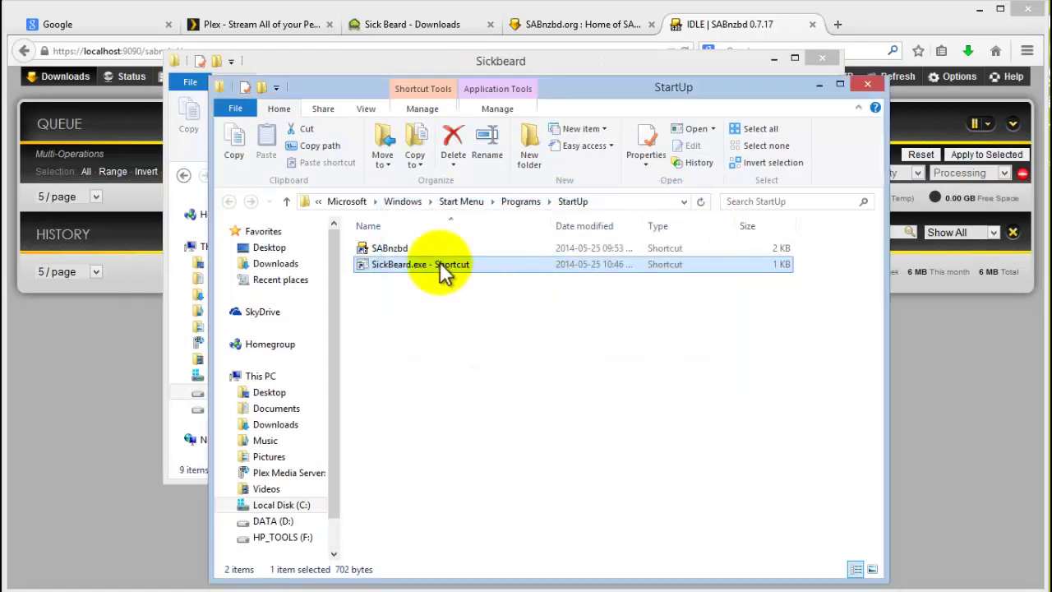
{"action": "double_click", "coordinate": [441, 271]}
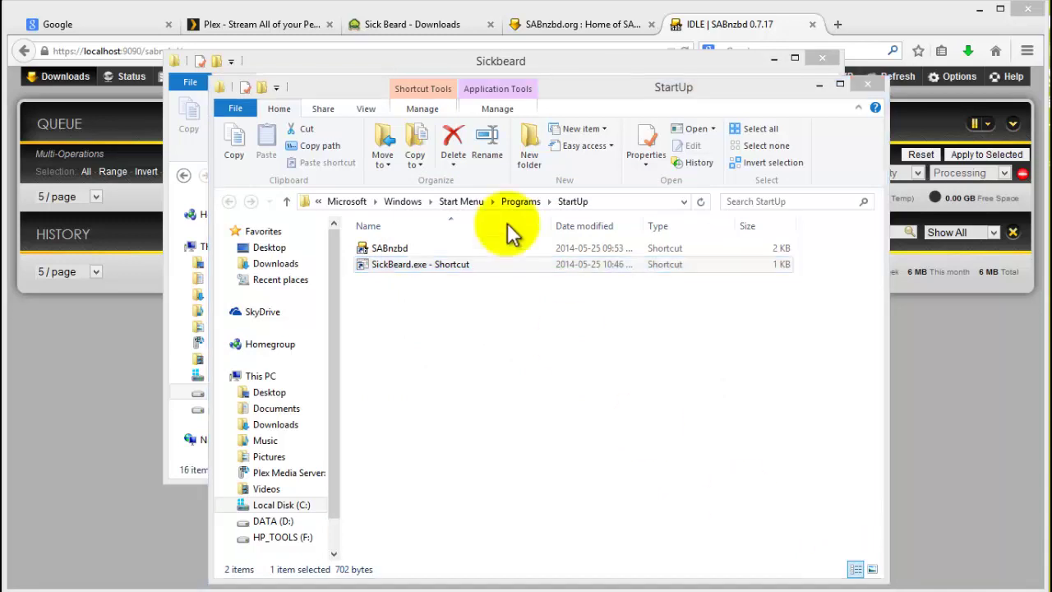
{"action": "left_click", "coordinate": [729, 116]}
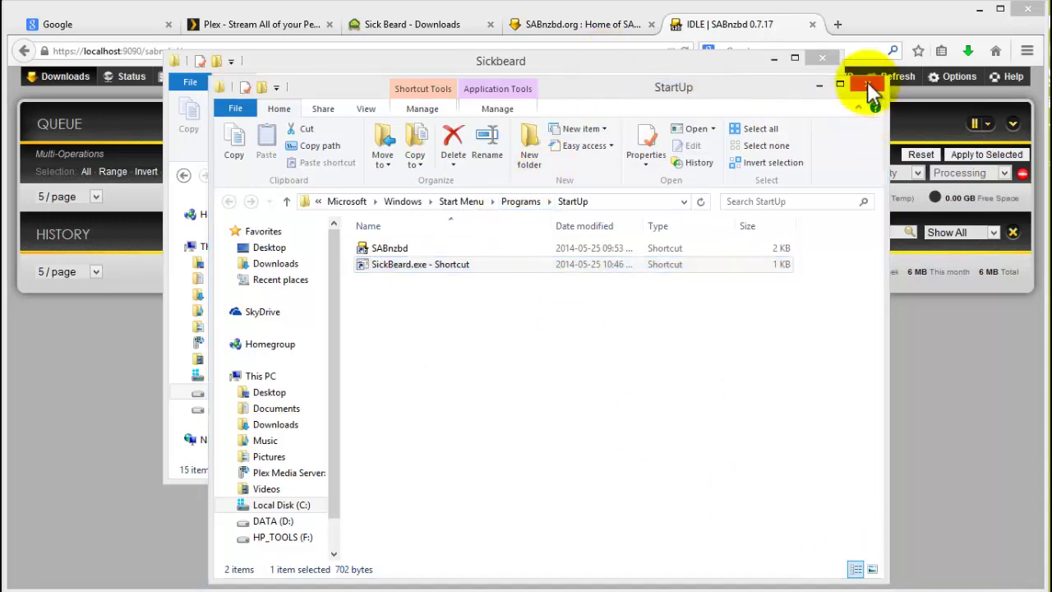
Close the StartUp and Sickbeard Explorer windows, returning to SABnzbd's queue in Firefox.
{"action": "left_click", "coordinate": [870, 29]}
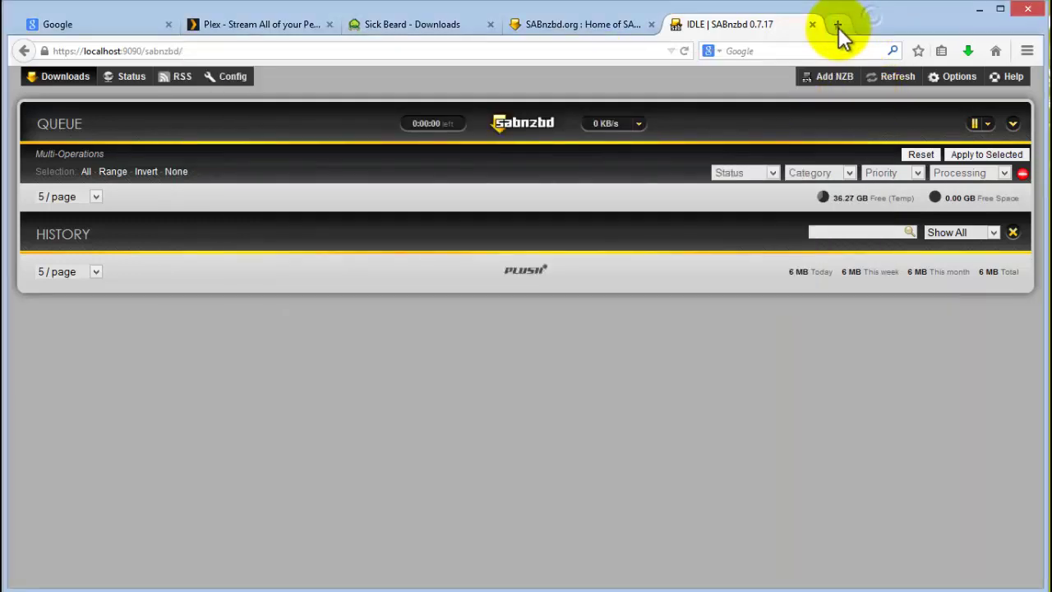